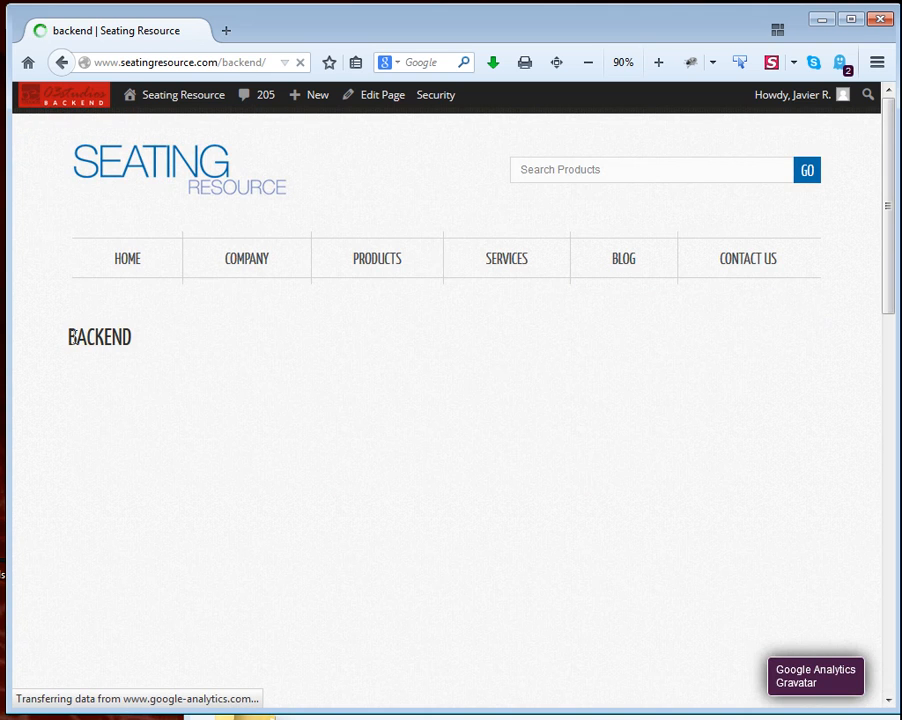
# Open the site's WordPress dashboard through the login option in the backend page's Account Options.
pyautogui.moveTo(68, 337); pyautogui.dragTo(139, 352)
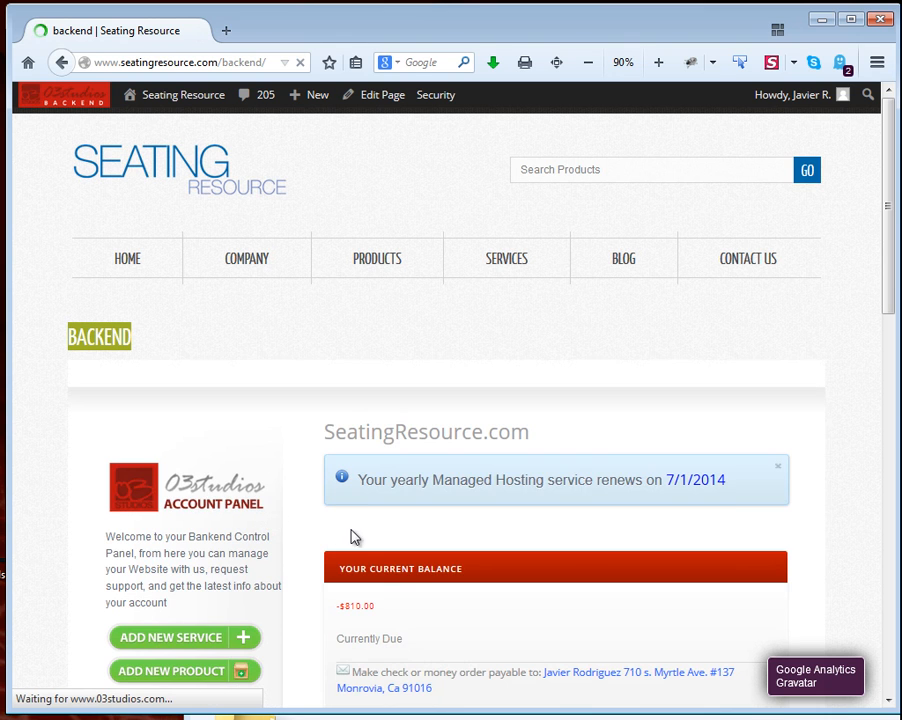
pyautogui.scroll(-1, 304, 522)
pyautogui.scroll(-5, 304, 522)
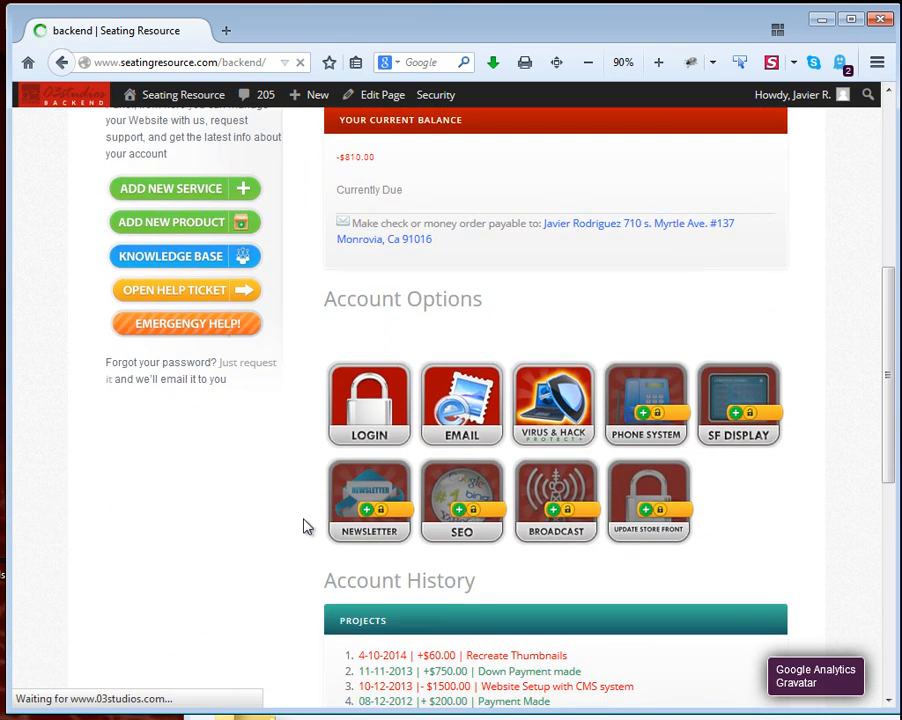
pyautogui.scroll(-1, 335, 490)
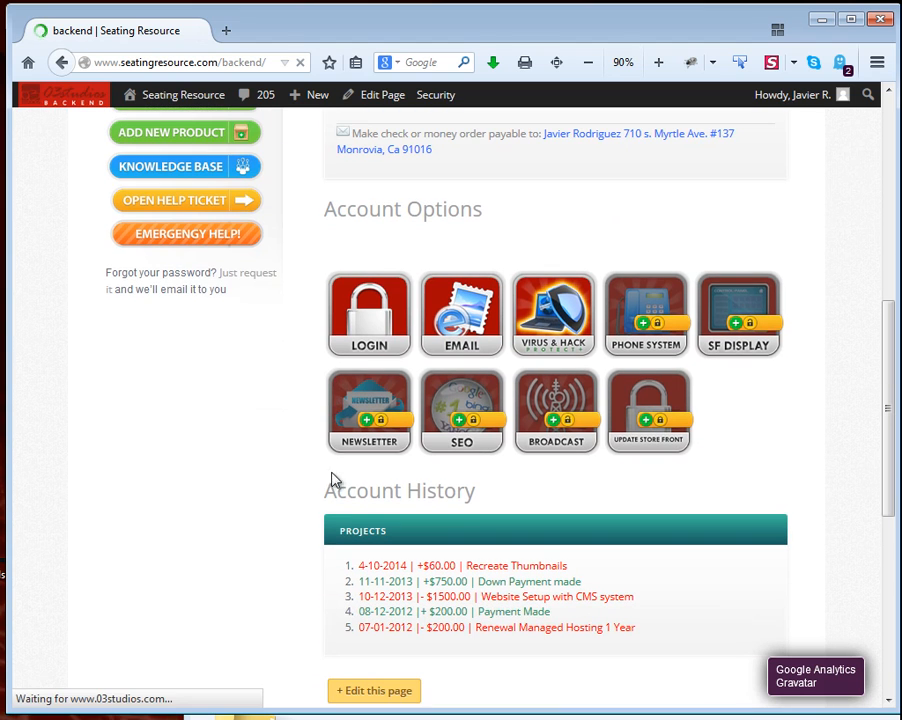
pyautogui.click(369, 335)
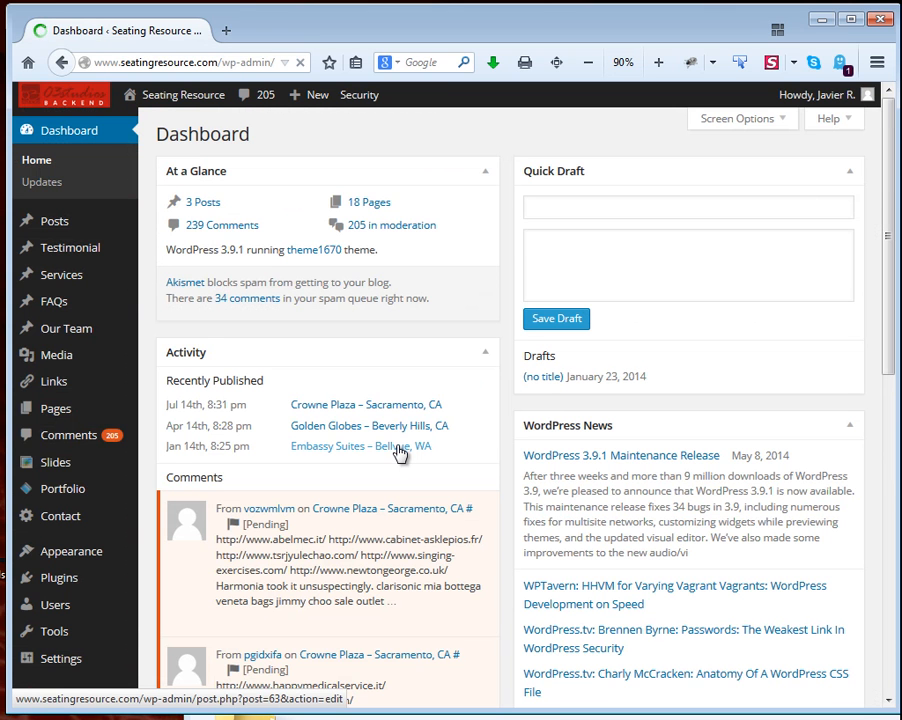
# Open the WP Catalogue product list and start adding a new product.
pyautogui.moveTo(161, 104)
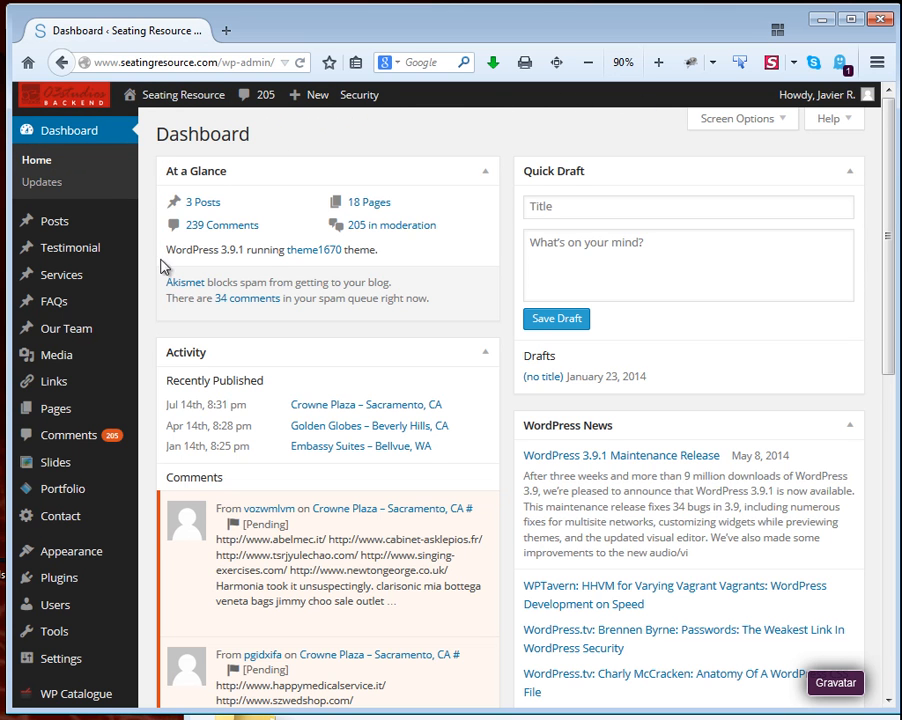
pyautogui.scroll(-8, 153, 283)
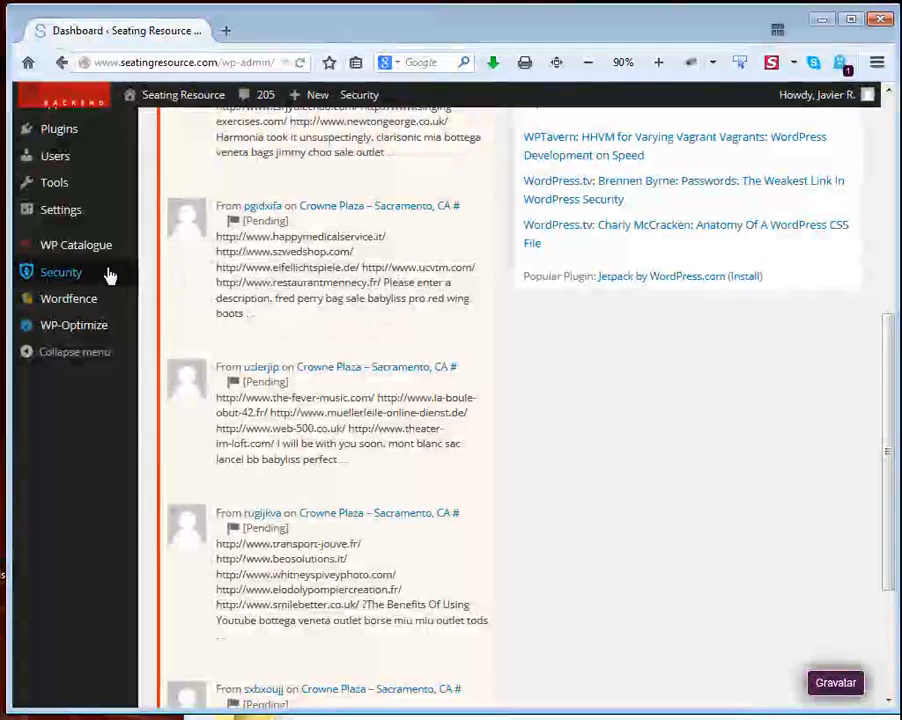
pyautogui.click(87, 256)
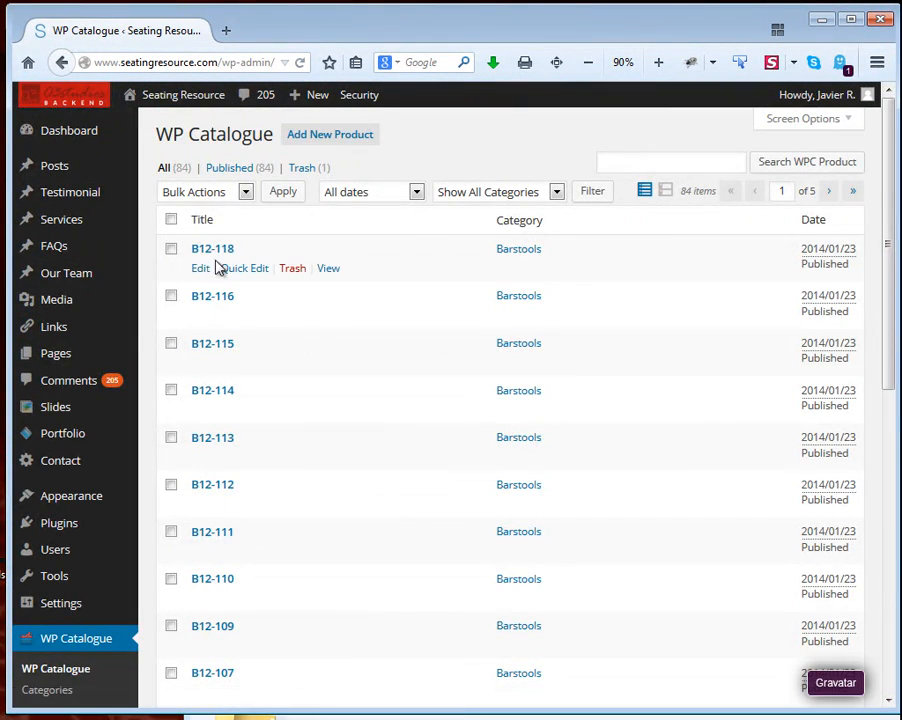
pyautogui.scroll(-6, 272, 325)
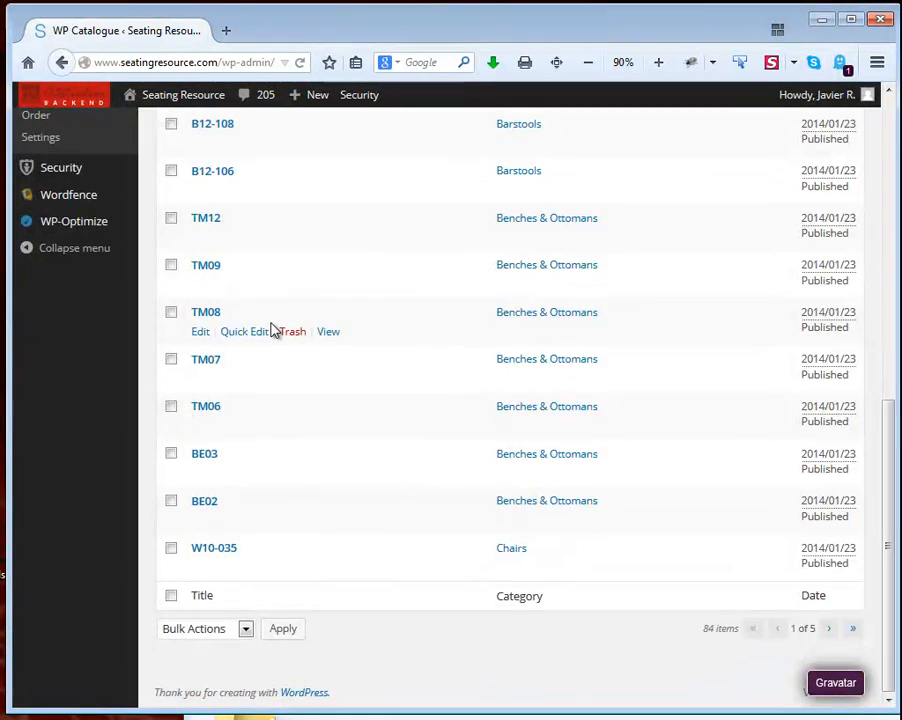
pyautogui.scroll(6, 272, 330)
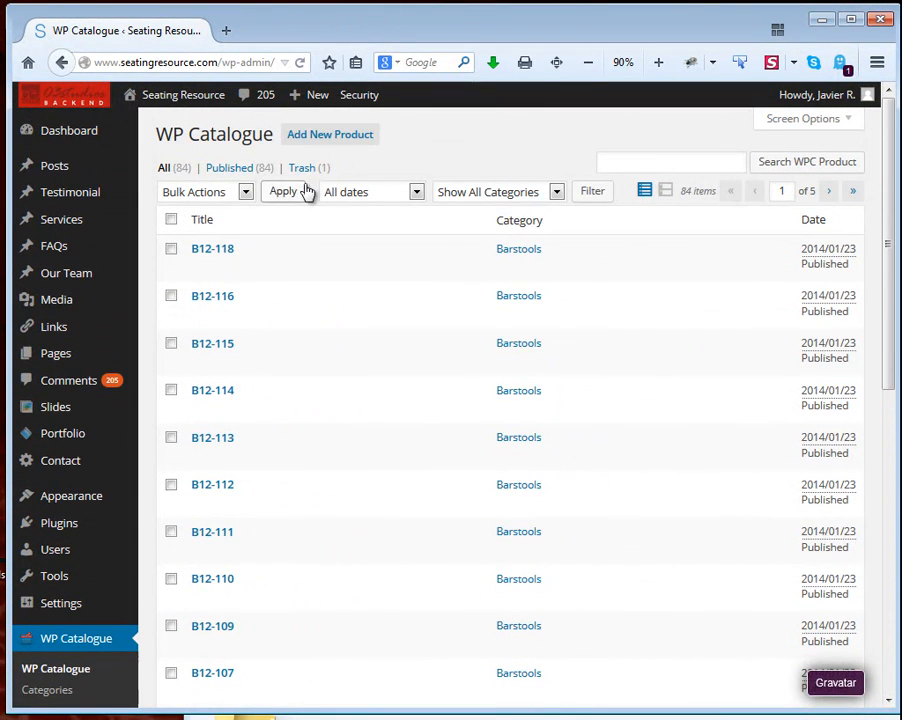
pyautogui.click(336, 140)
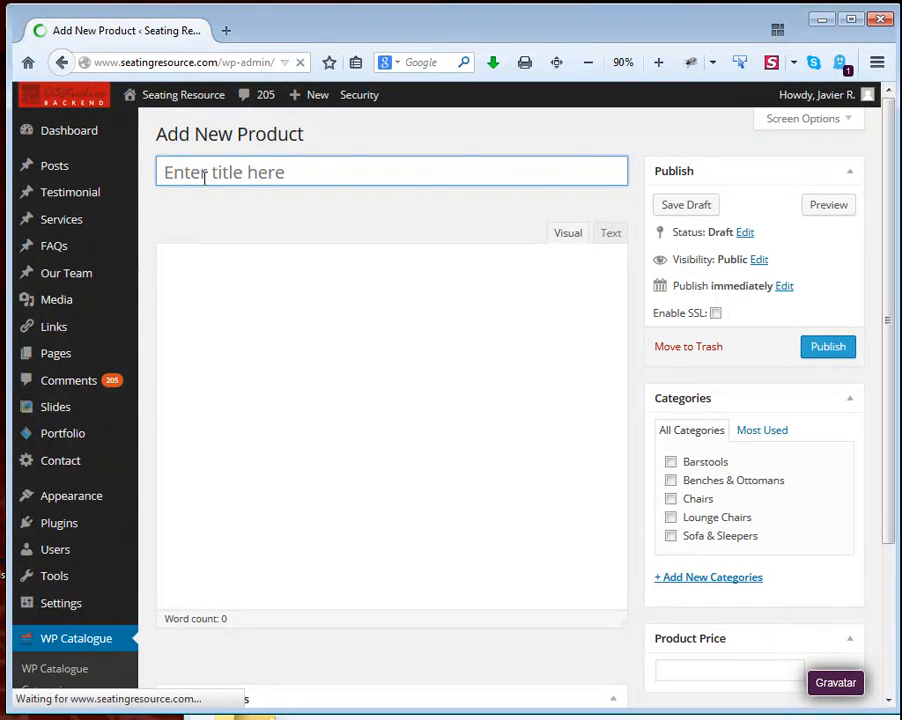
# Switch to the product folder in Windows Explorer and open Content.txt in Notepad++.
pyautogui.click(612, 717)
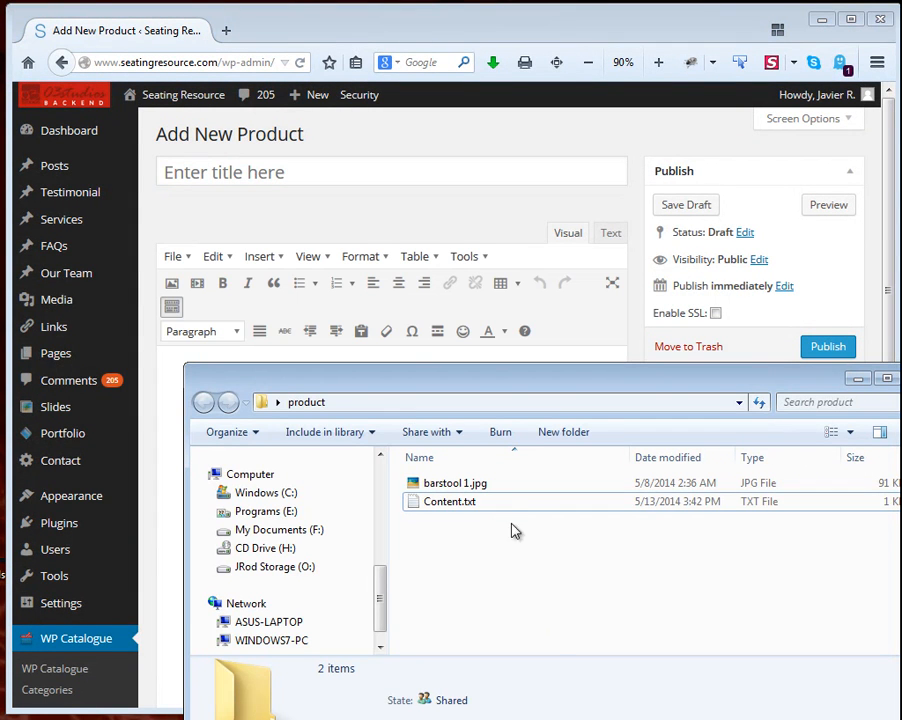
pyautogui.click(474, 483)
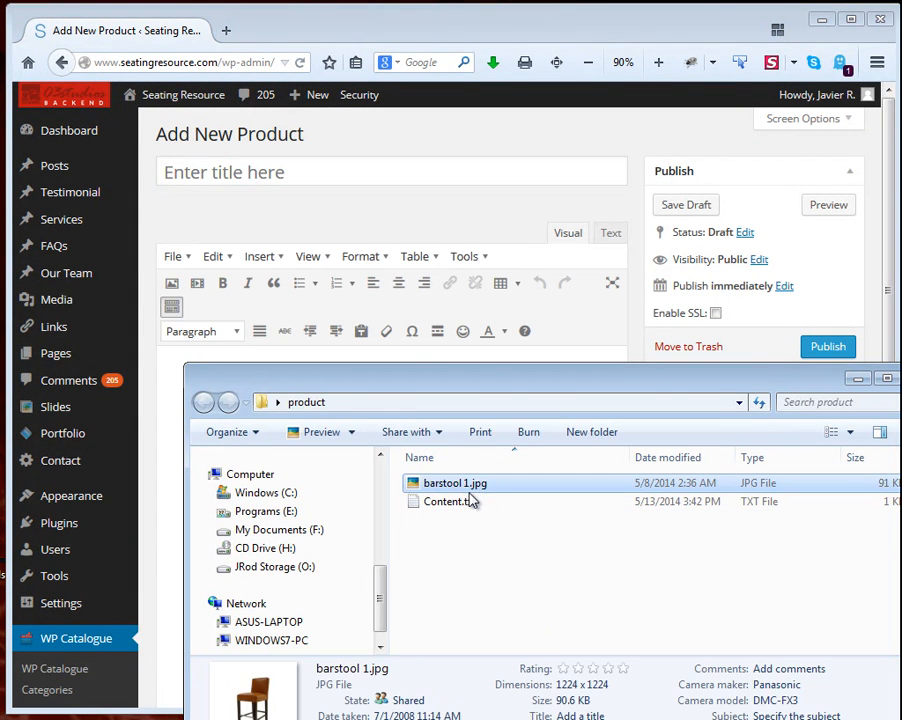
pyautogui.click(468, 503)
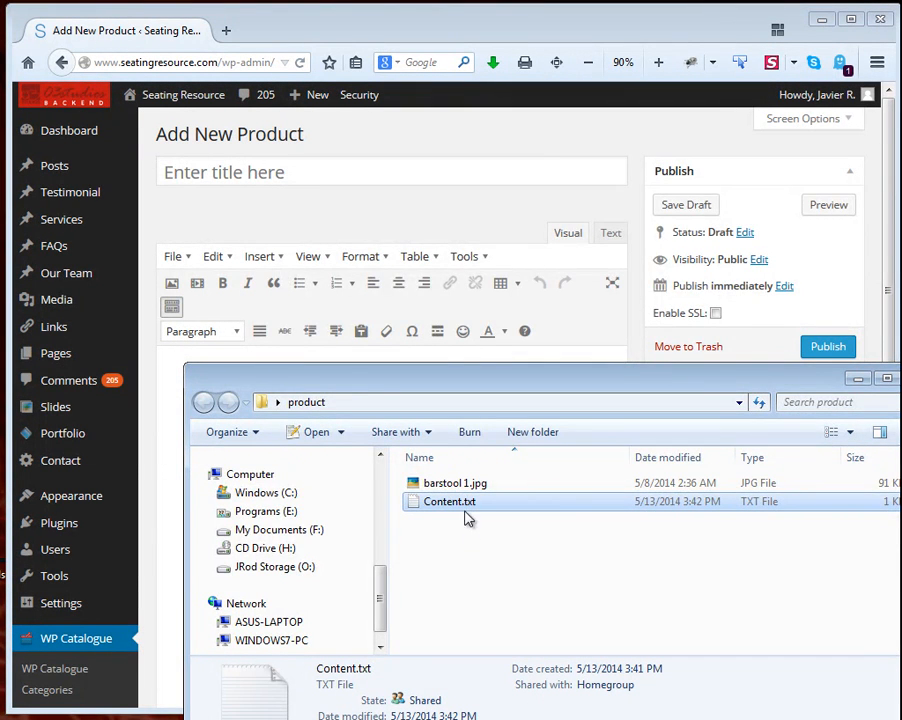
pyautogui.doubleClick(466, 505)
pyautogui.hotkey('ctrl', 'a')
pyautogui.moveTo(543, 206); pyautogui.dragTo(514, 190)
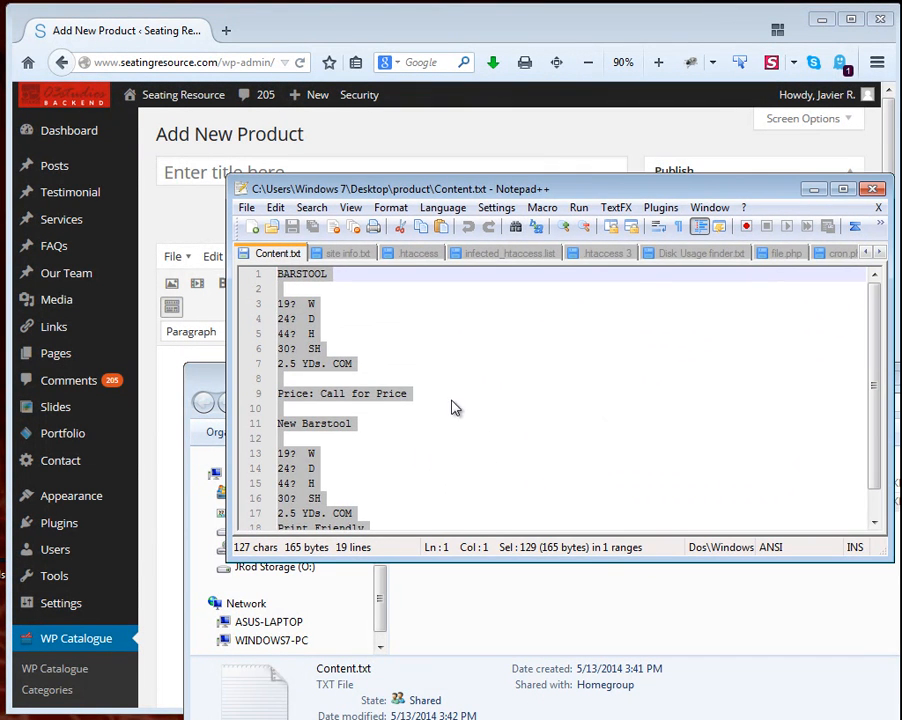
# Delete the second product block in Content.txt, from "New Barstool" through "Print Friendly".
pyautogui.click(449, 418)
pyautogui.moveTo(278, 423); pyautogui.dragTo(432, 548)
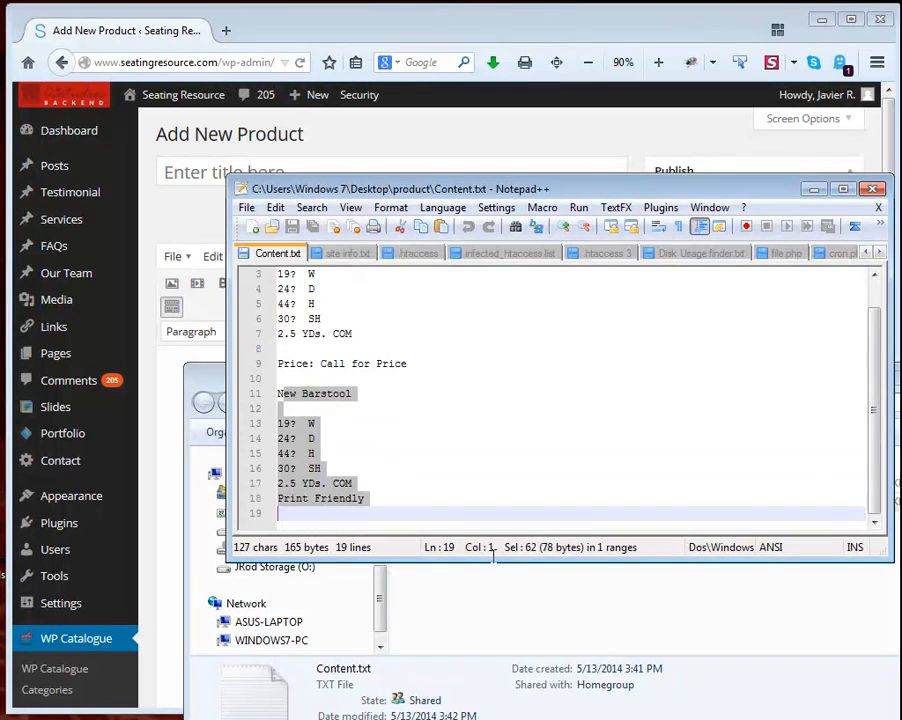
pyautogui.press('Delete')
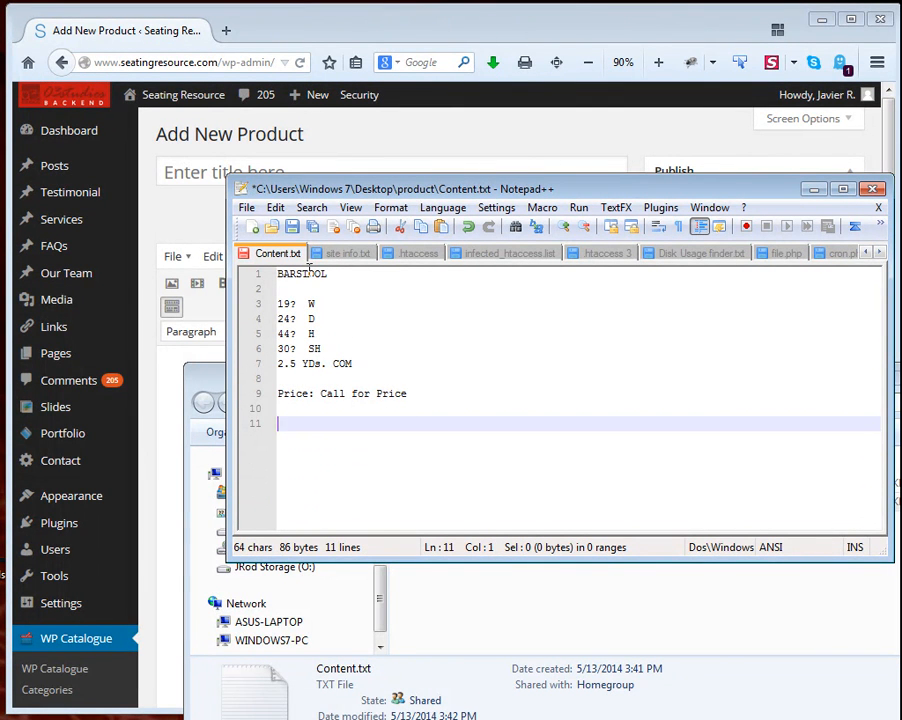
# Put away the Content.txt window and return to the Add New Product page in the browser.
pyautogui.moveTo(357, 197); pyautogui.dragTo(454, 177)
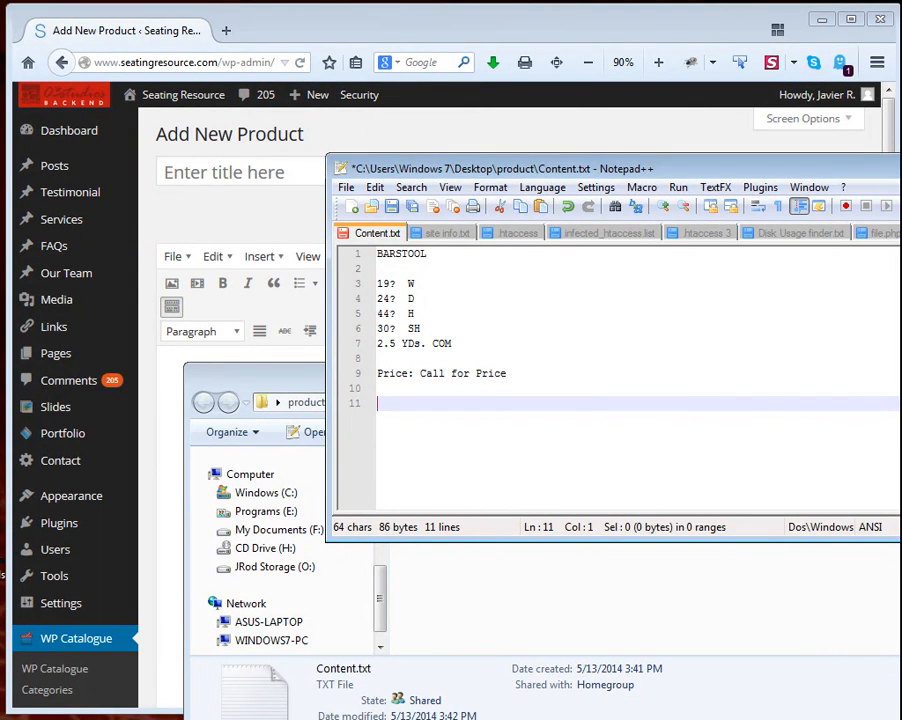
pyautogui.hotkey('alt', 'F4')
pyautogui.click(545, 456)
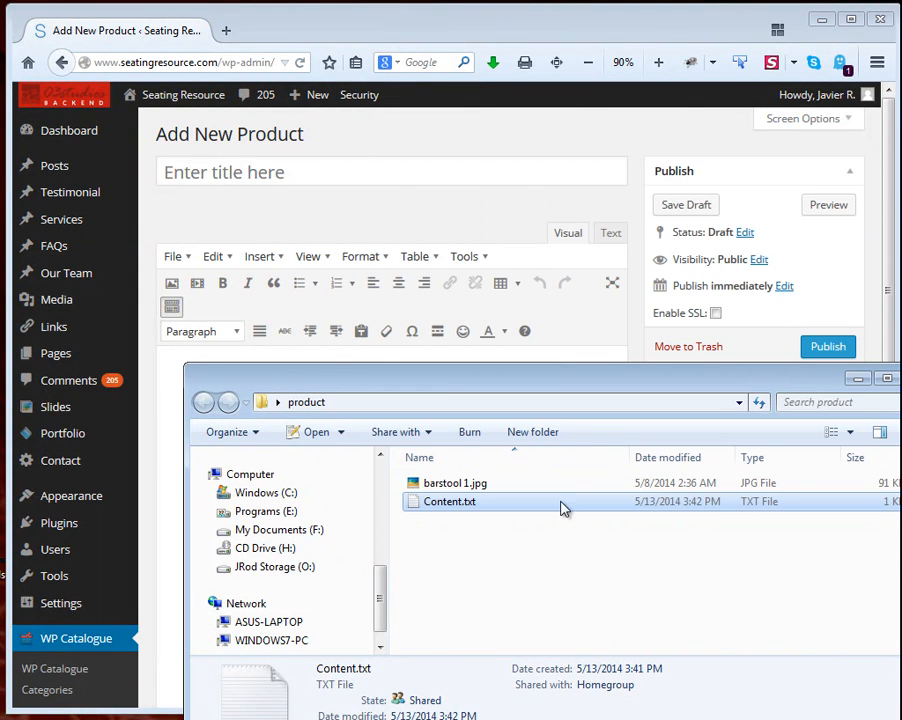
pyautogui.click(505, 570)
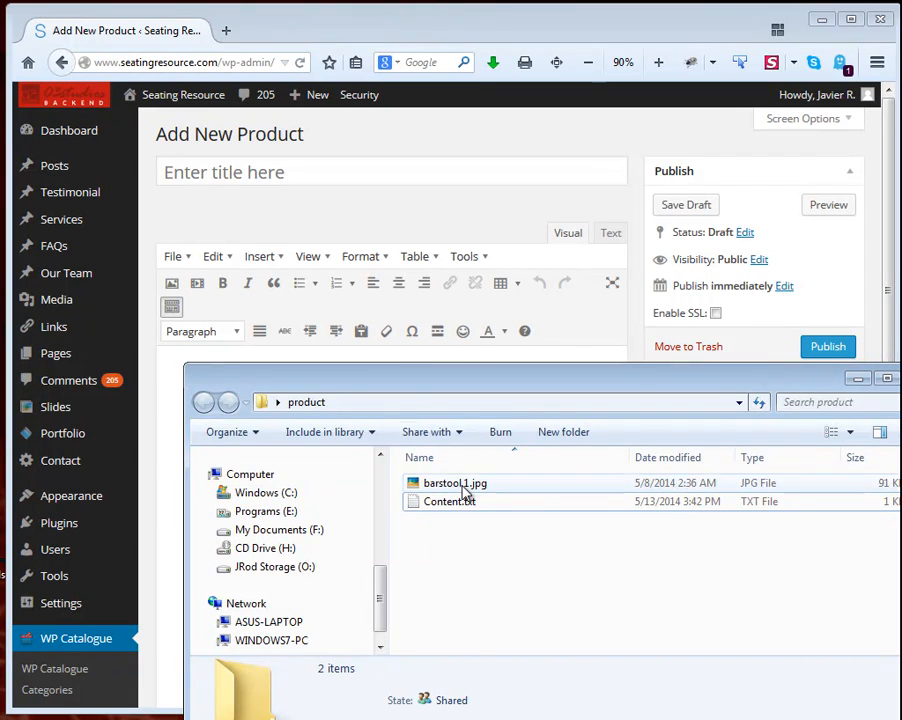
pyautogui.click(397, 363)
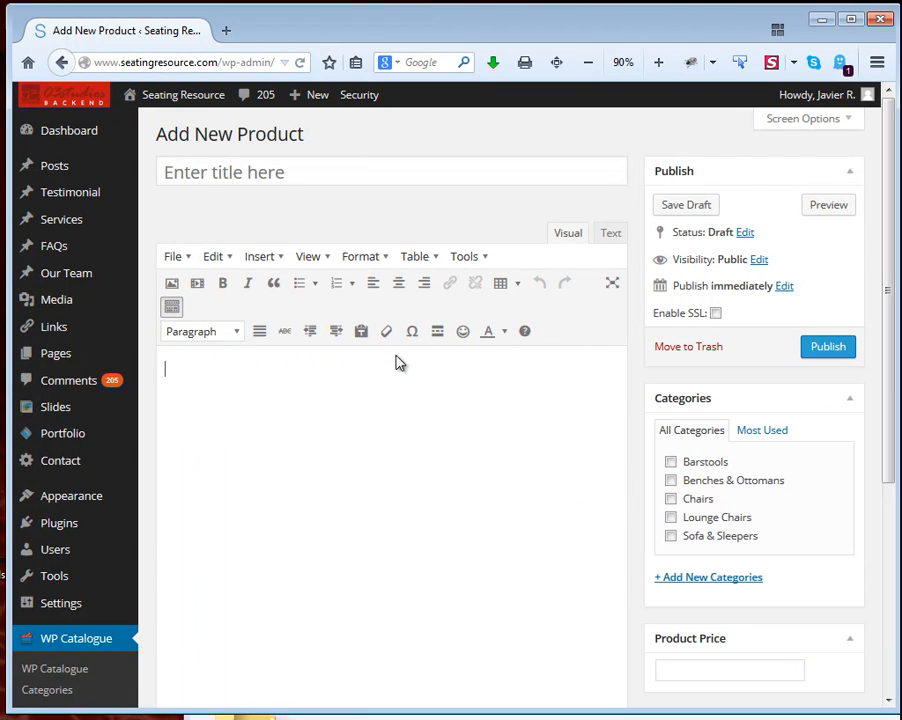
# Title the product "New Barstool" and assign it to the Barstools category.
pyautogui.click(350, 163)
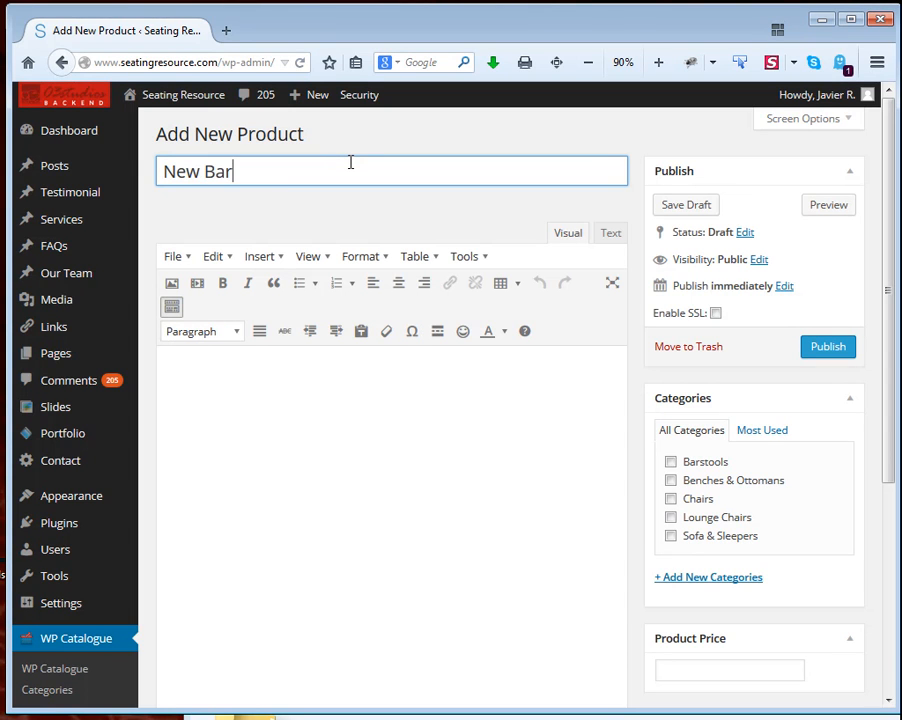
pyautogui.write('Barstool,')
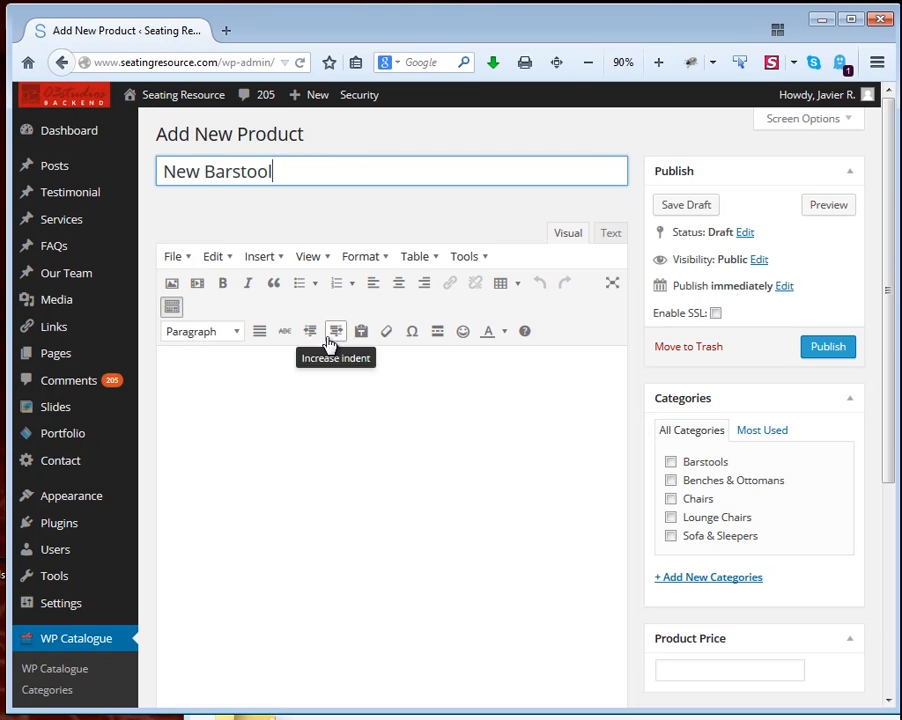
pyautogui.scroll(-3, 378, 474)
pyautogui.scroll(-1, 592, 417)
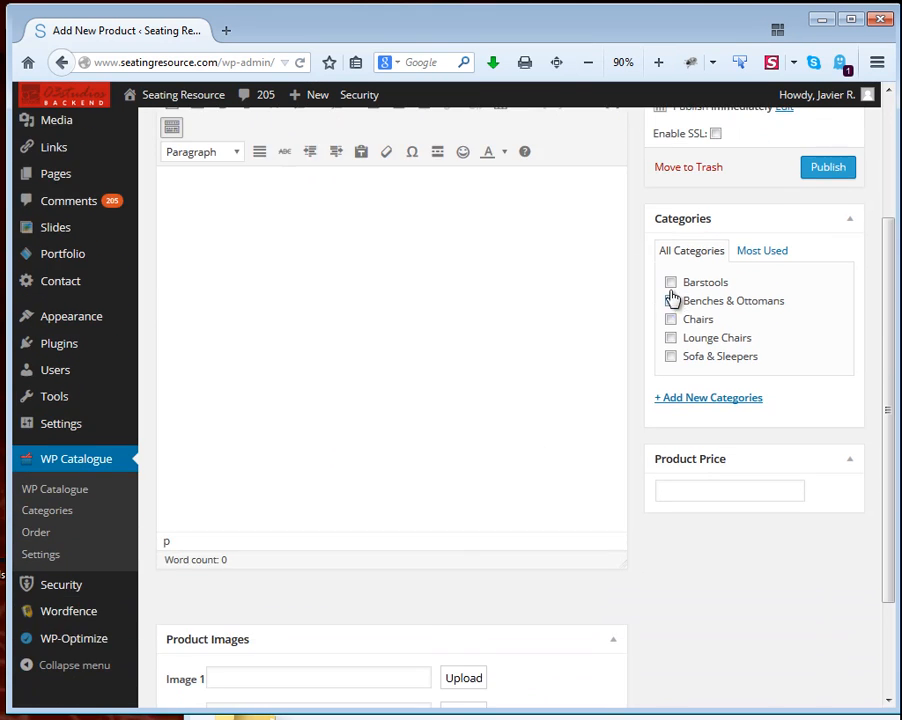
pyautogui.click(670, 284)
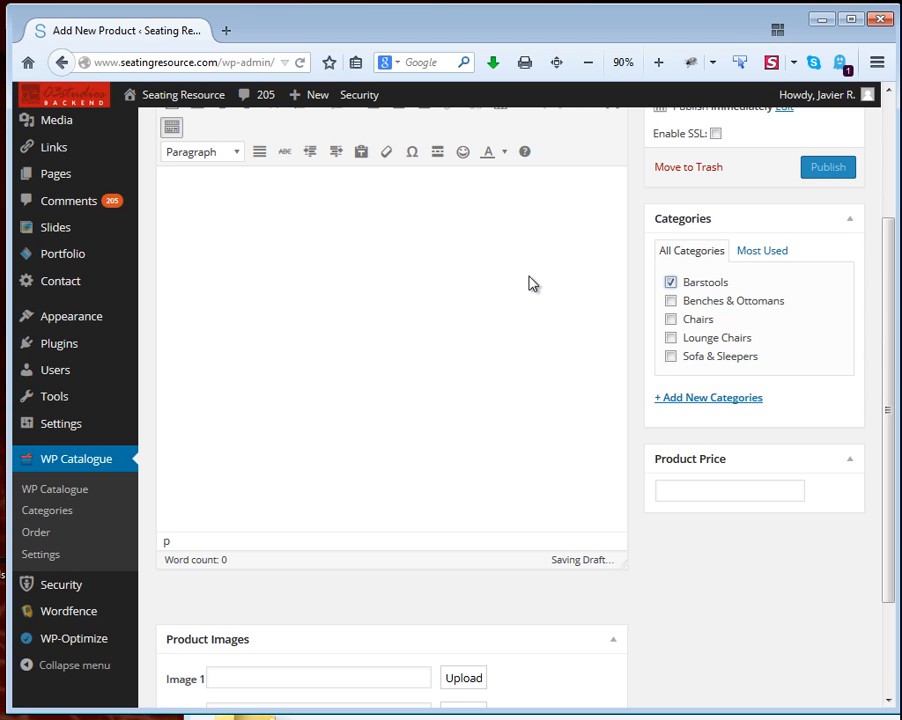
# Upload barstool 1.jpg from the product folder for product Image 1 and insert it at full size.
pyautogui.scroll(-3, 710, 470)
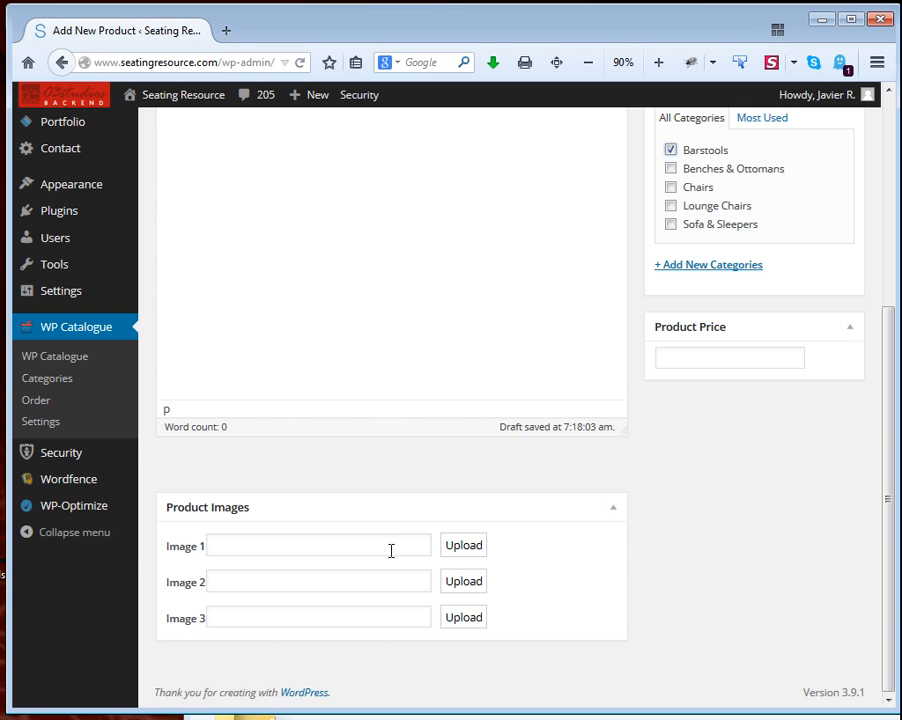
pyautogui.click(481, 546)
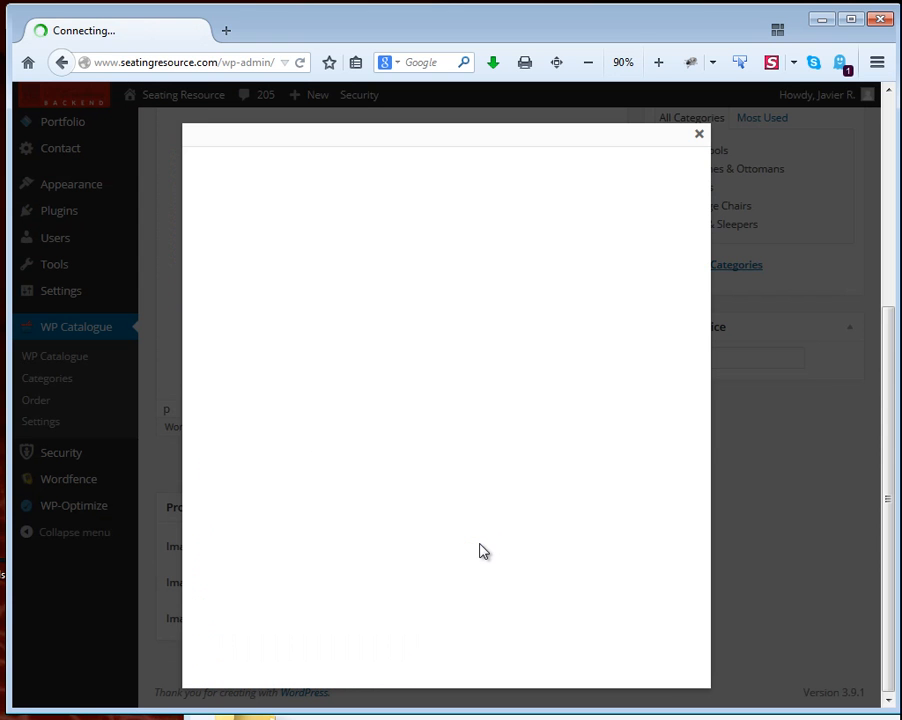
pyautogui.click(560, 717)
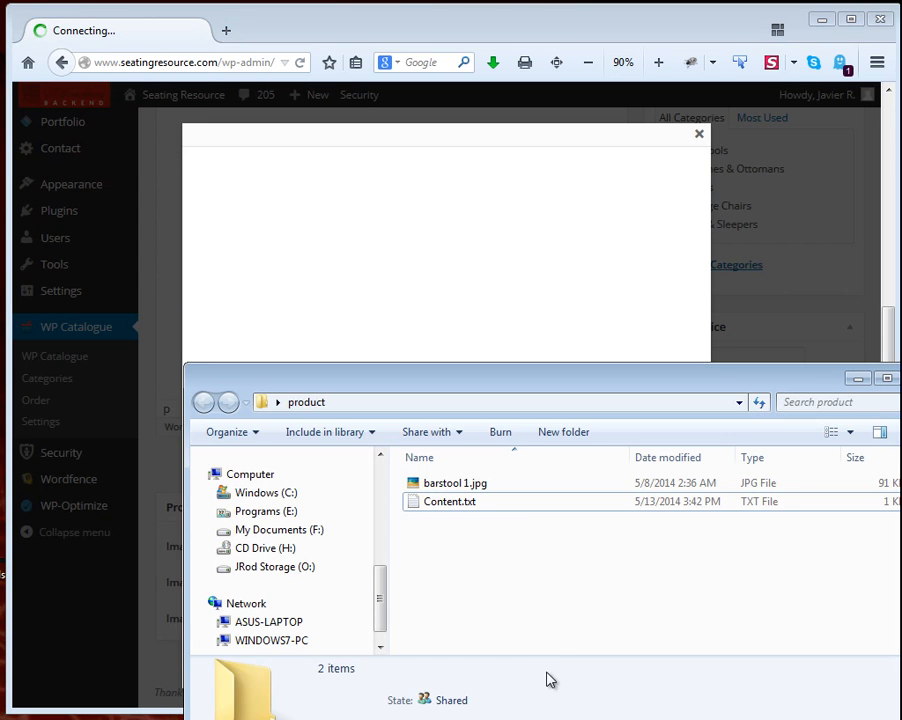
pyautogui.moveTo(497, 386); pyautogui.dragTo(552, 398)
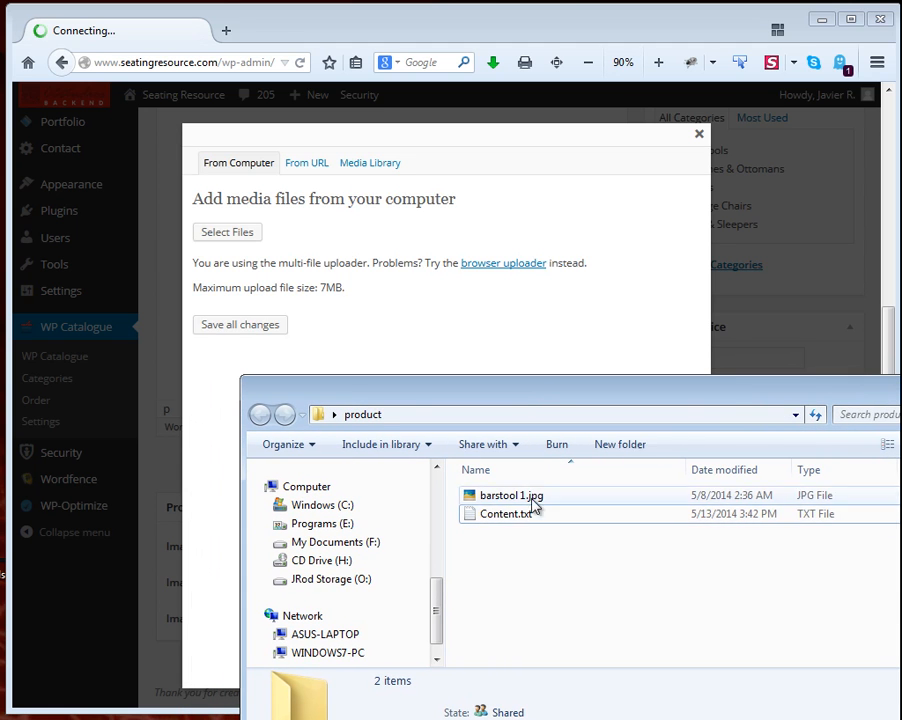
pyautogui.click(505, 507)
pyautogui.moveTo(505, 501); pyautogui.dragTo(437, 335)
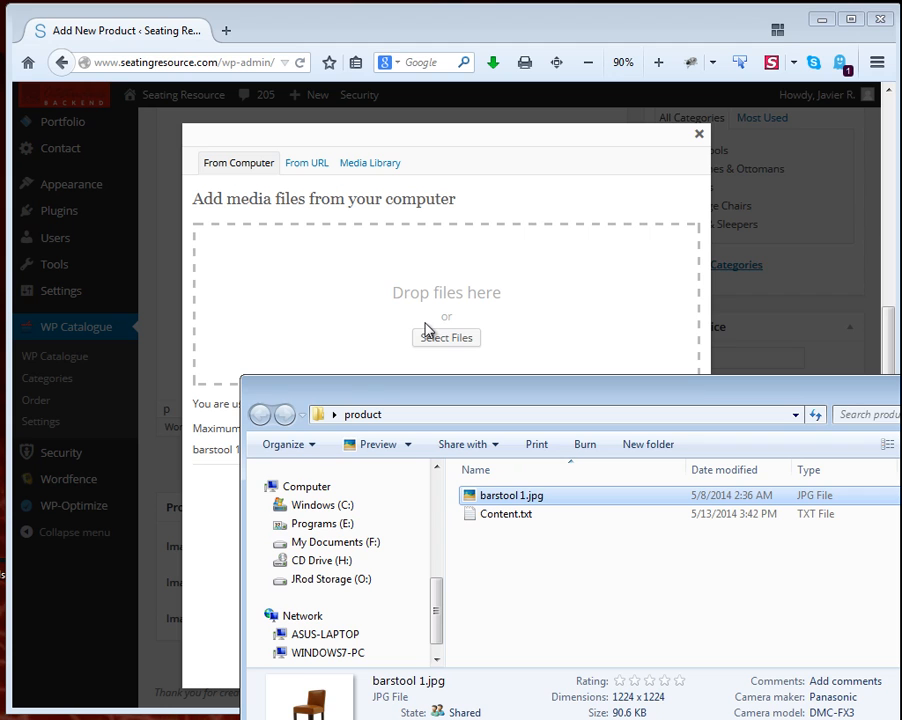
pyautogui.click(535, 143)
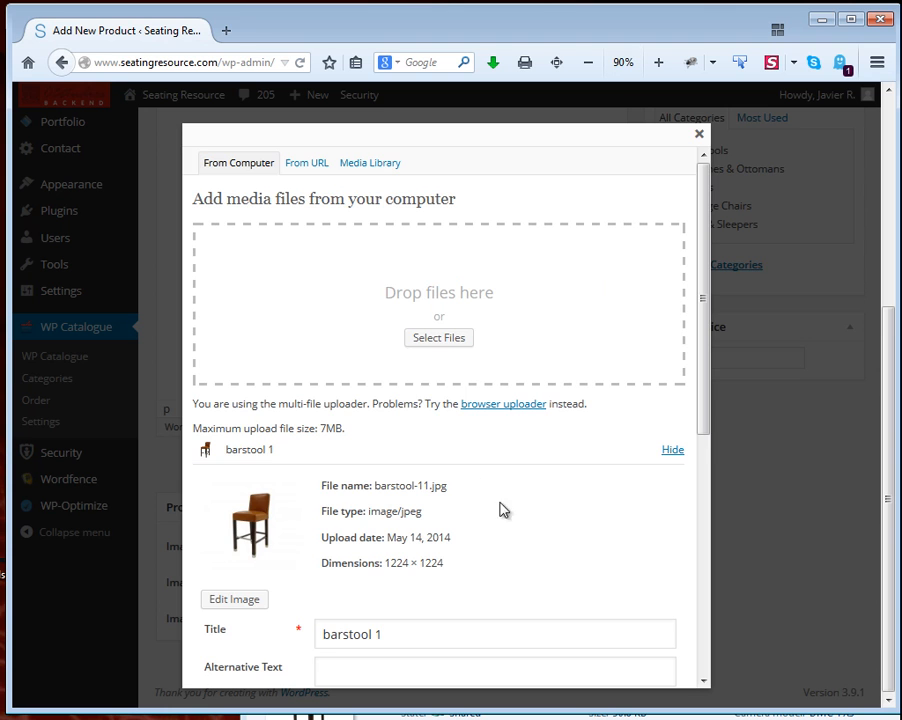
pyautogui.scroll(-5, 516, 508)
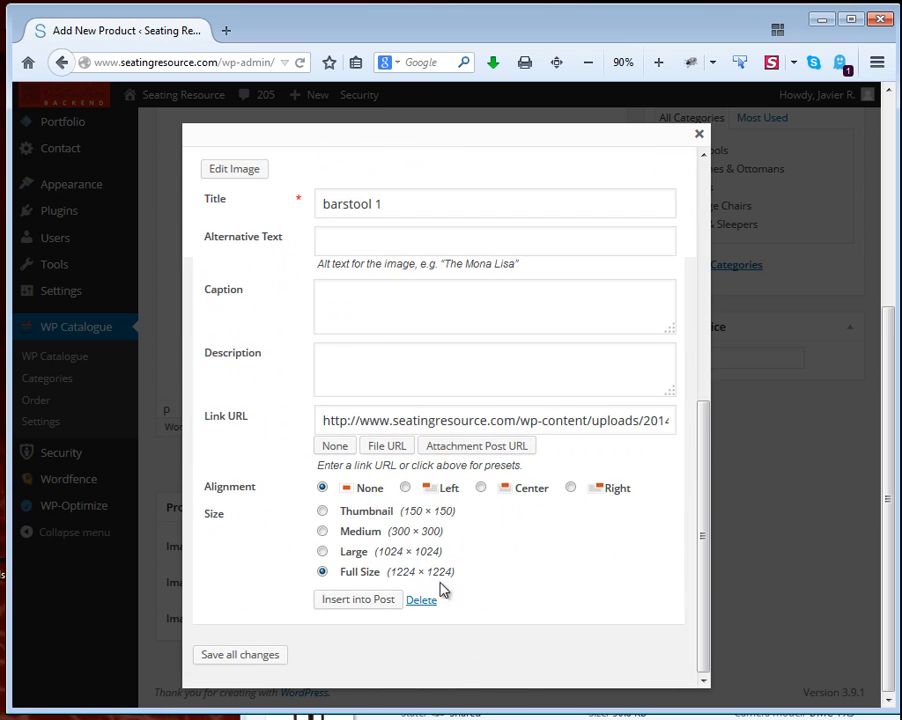
pyautogui.click(356, 600)
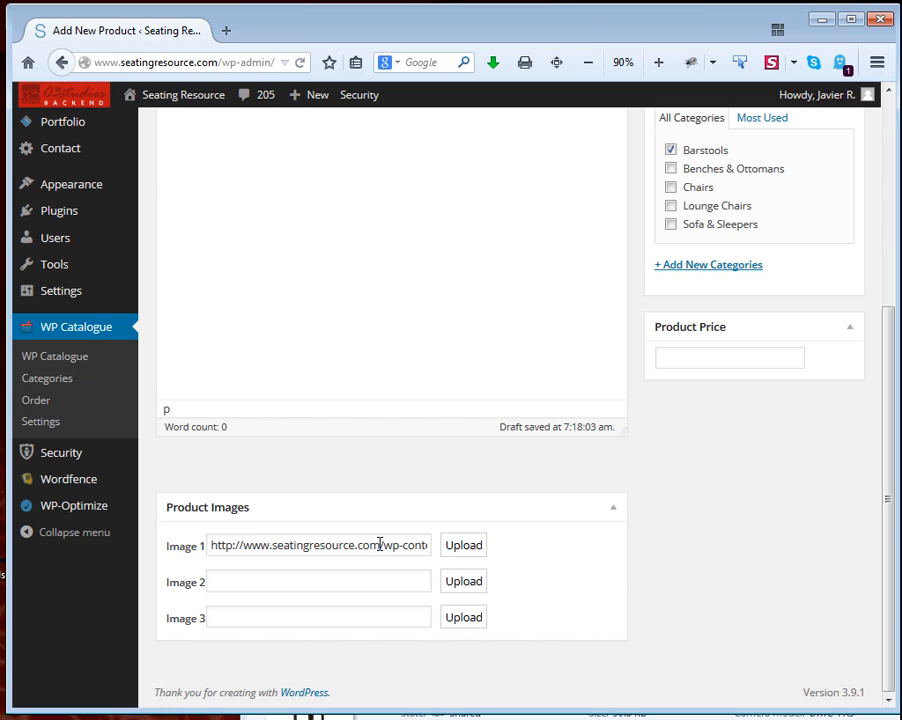
pyautogui.moveTo(380, 545); pyautogui.dragTo(190, 548)
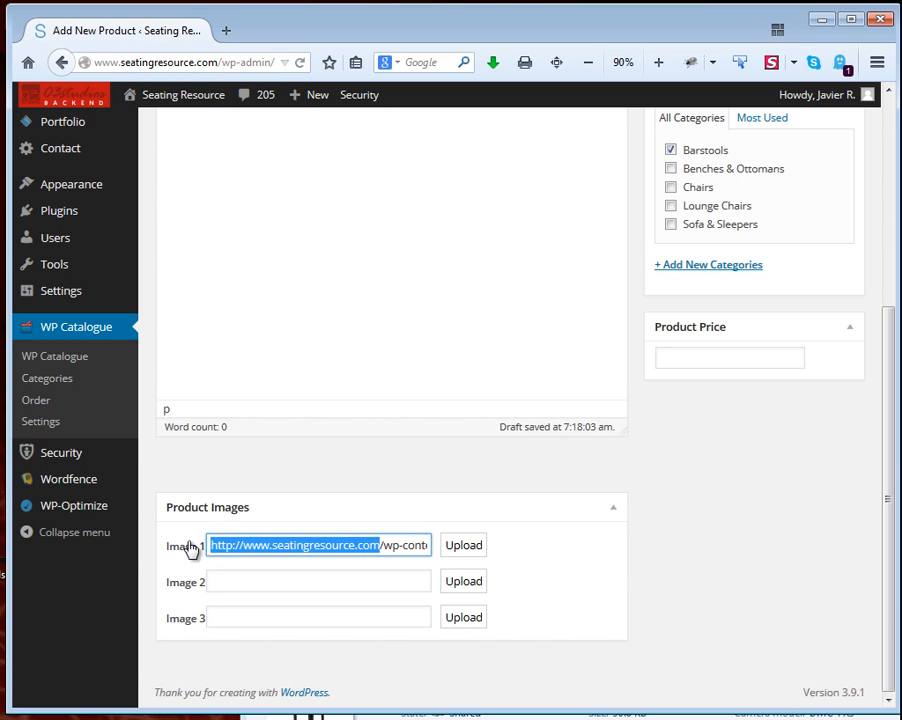
pyautogui.press('BackSpace')
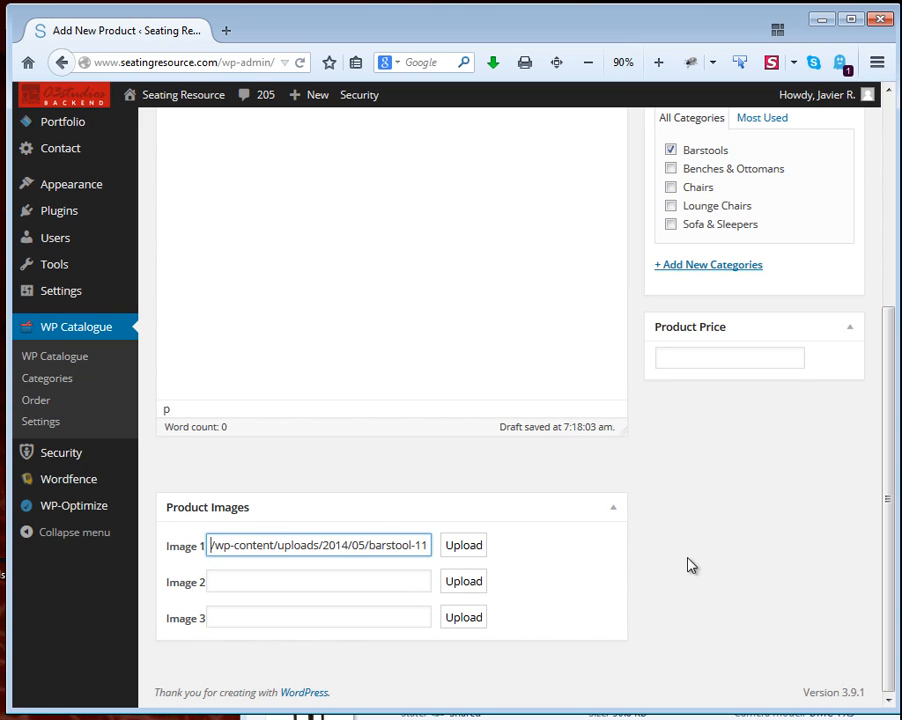
pyautogui.scroll(2, 686, 555)
pyautogui.scroll(4, 686, 552)
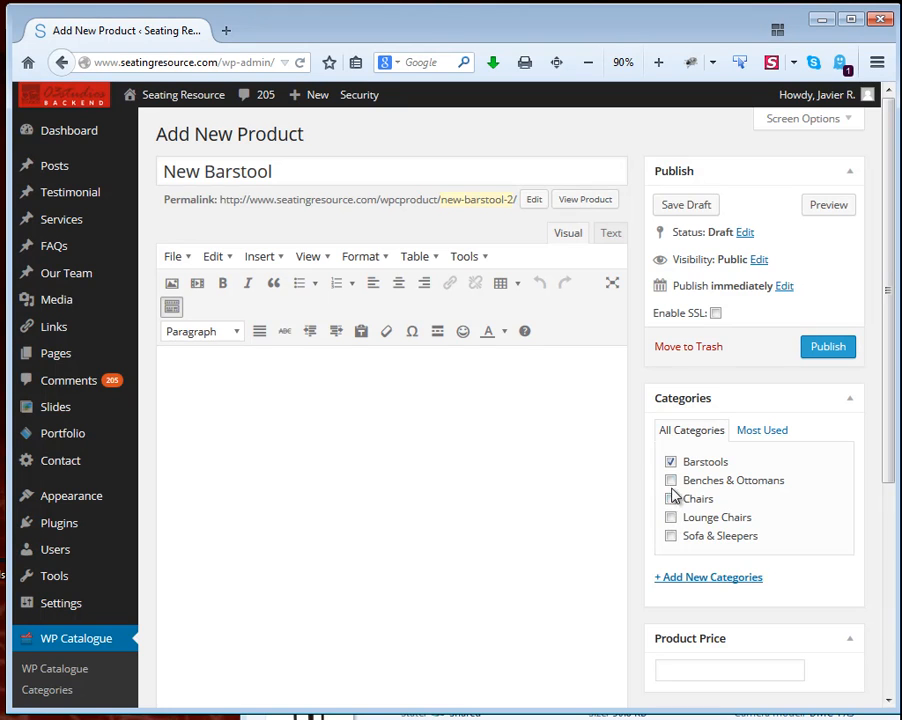
# Copy the full /wp-content address from the product's Image 1 field.
pyautogui.scroll(-5, 687, 588)
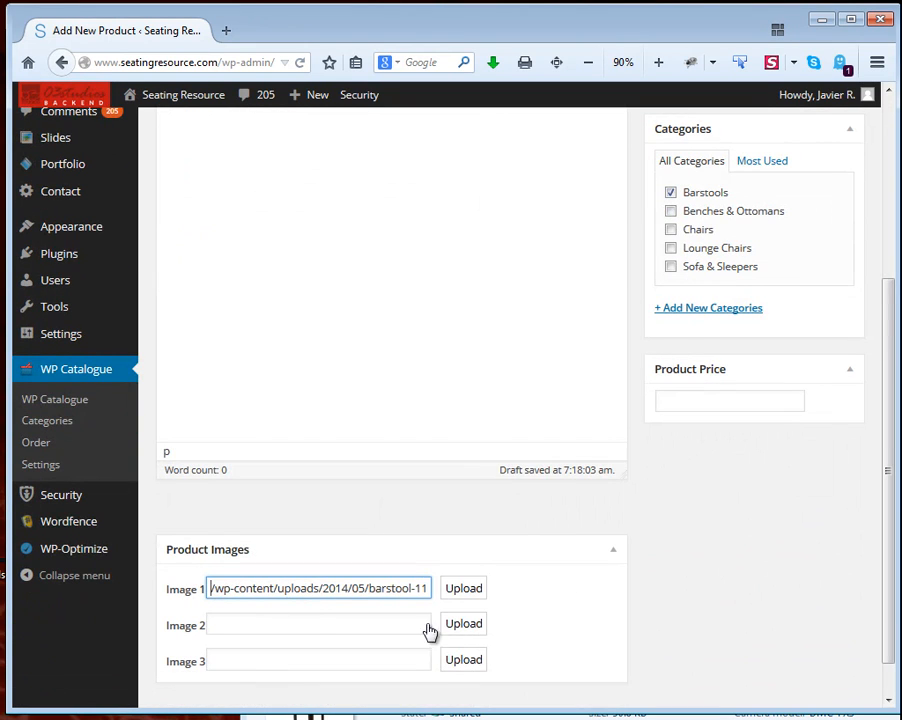
pyautogui.rightClick(315, 591)
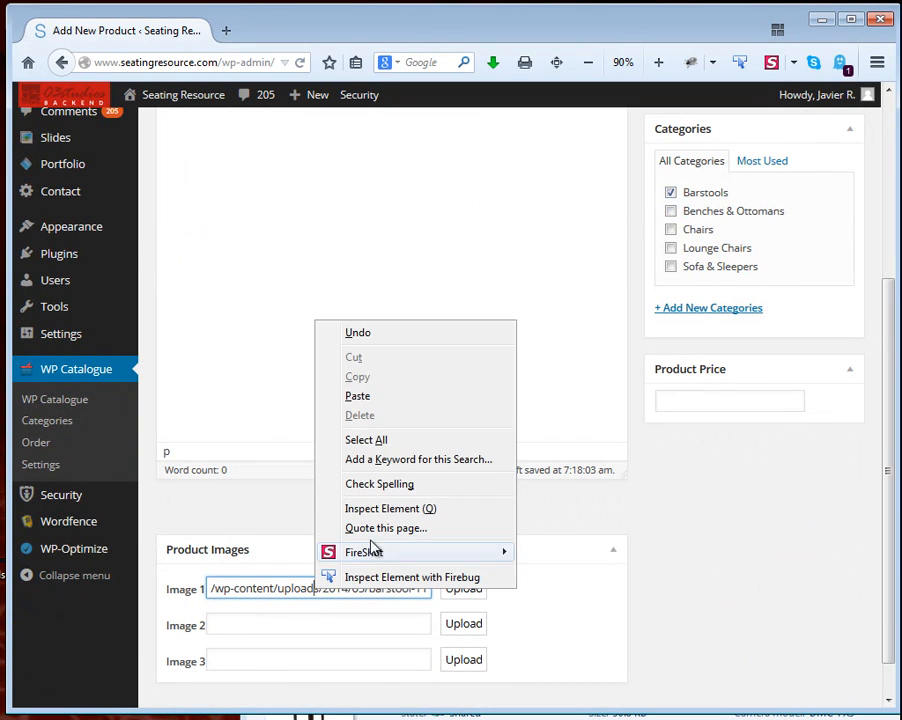
pyautogui.click(380, 441)
pyautogui.rightClick(340, 594)
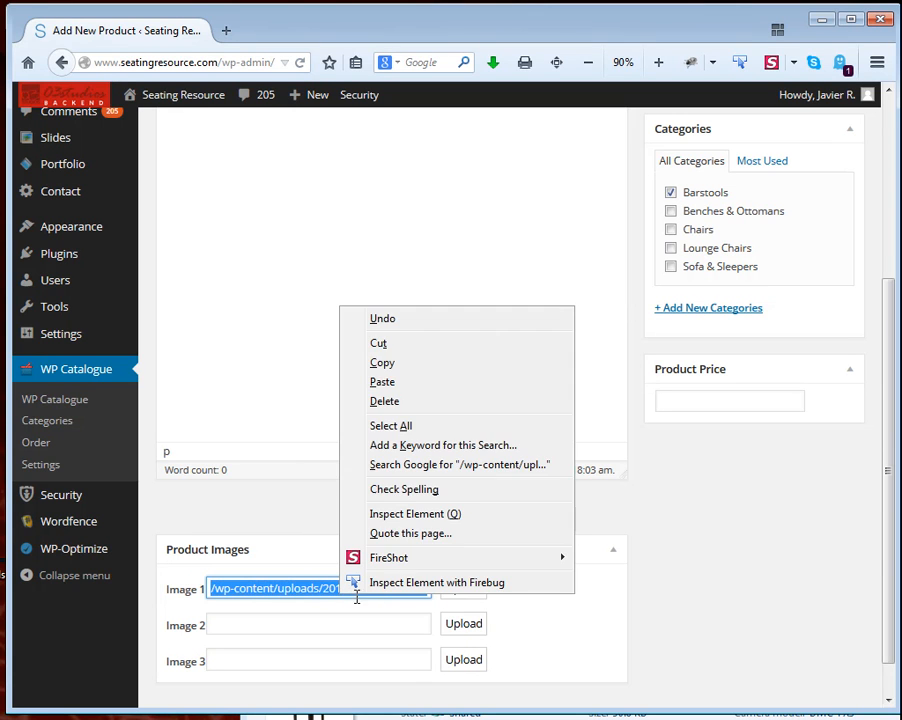
pyautogui.click(388, 364)
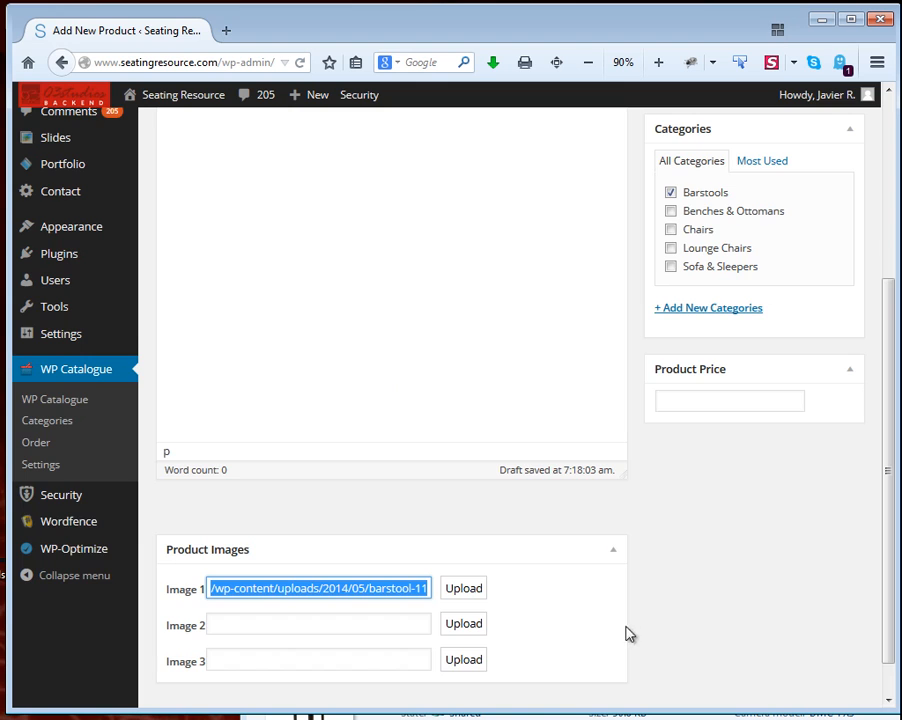
# Insert an image into the product description, using the copied Image 1 address as its source and keeping the 1224 x 1224 dimensions.
pyautogui.scroll(5, 628, 636)
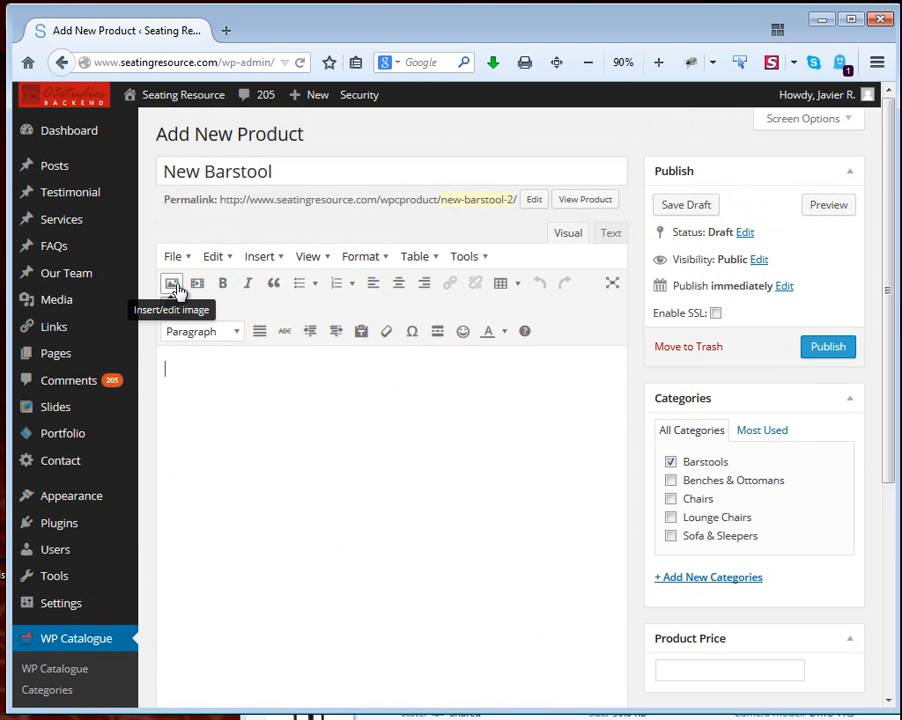
pyautogui.click(261, 257)
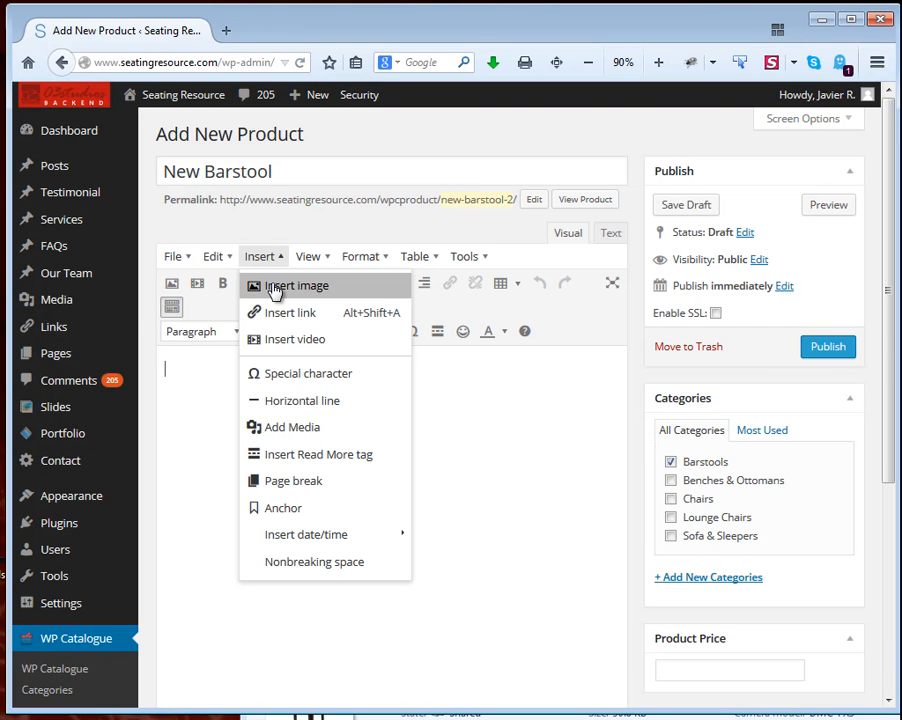
pyautogui.click(172, 306)
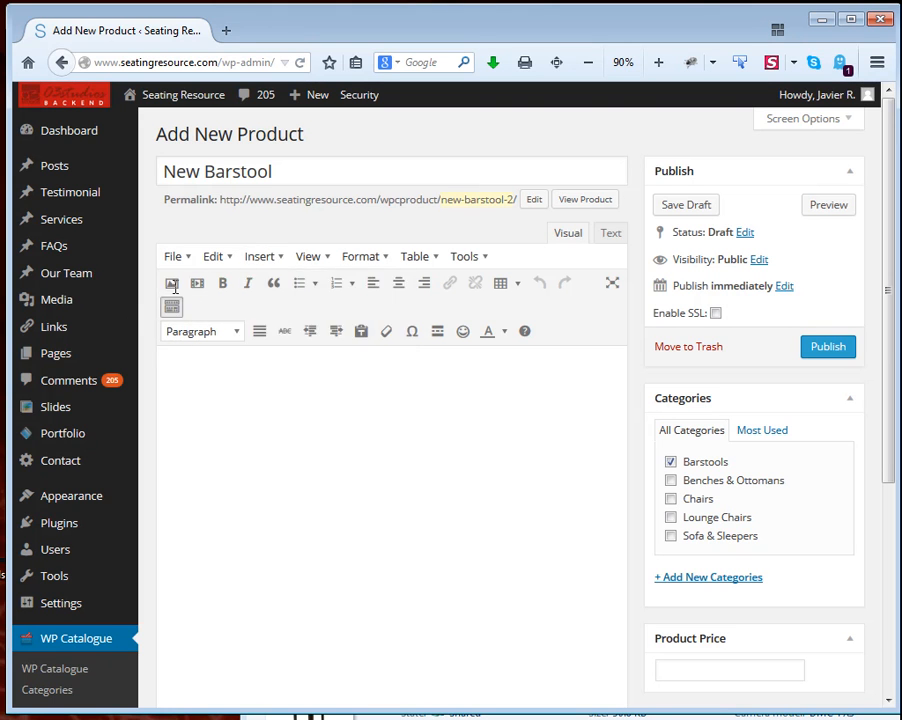
pyautogui.rightClick(405, 344)
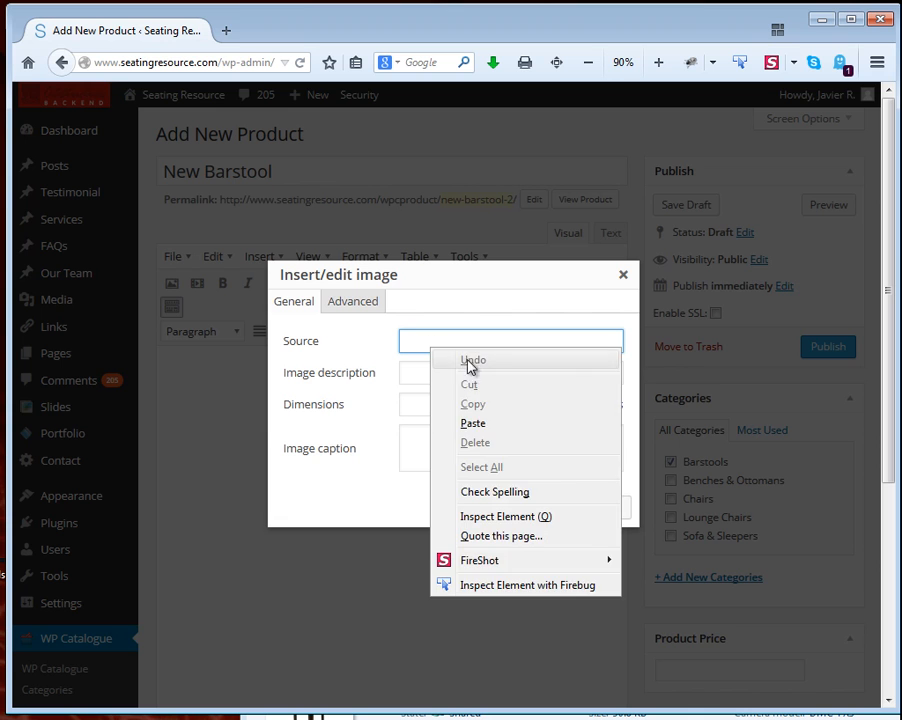
pyautogui.click(475, 423)
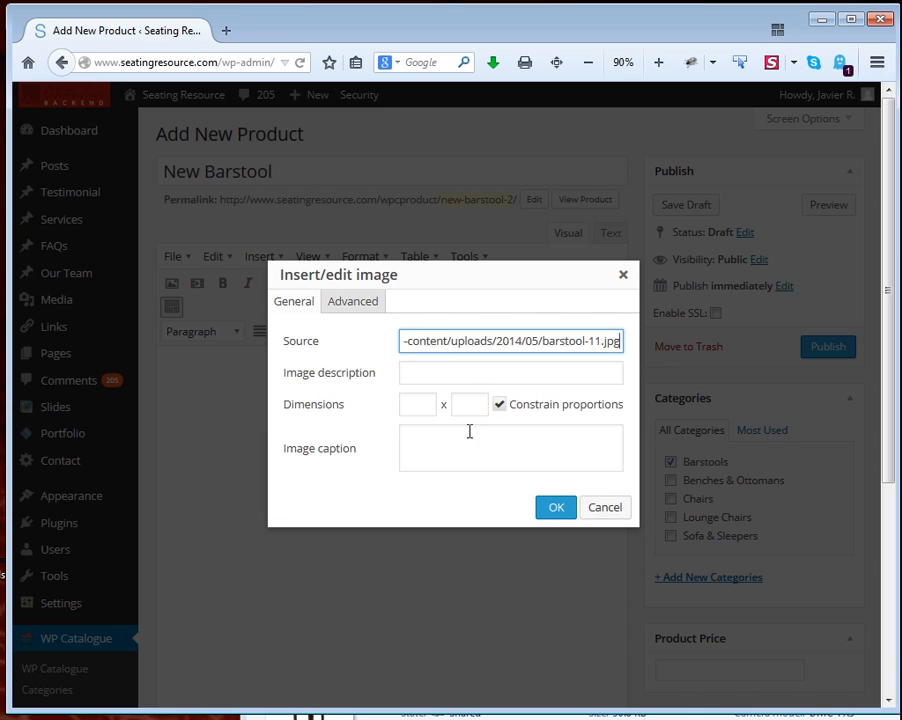
pyautogui.click(467, 442)
pyautogui.click(408, 403)
pyautogui.click(462, 406)
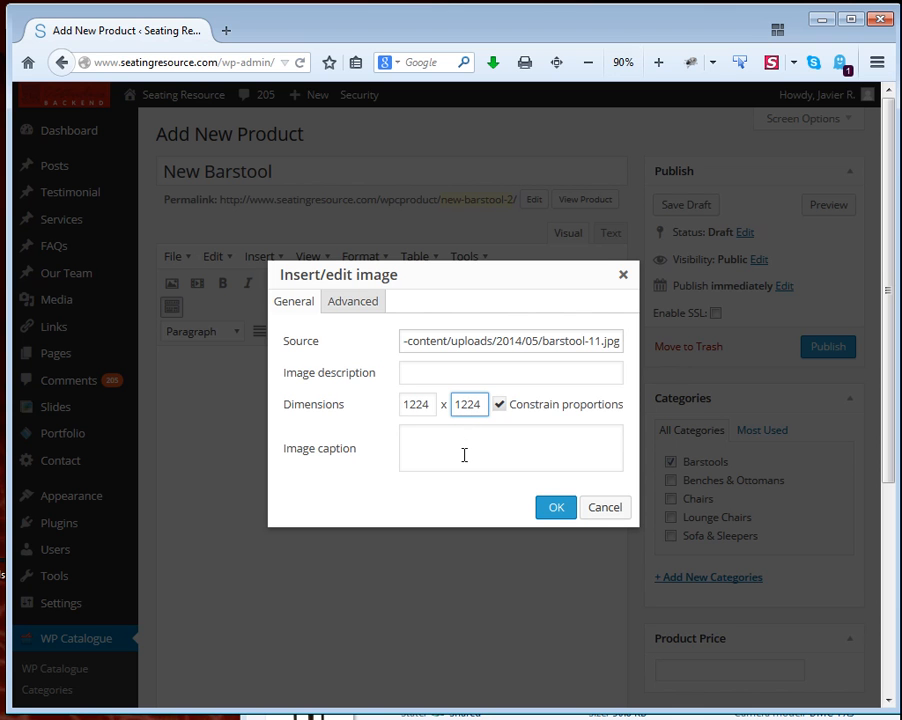
pyautogui.click(555, 508)
# Shrink the barstool image in the description proportionally to about two thirds of the editor's width.
pyautogui.scroll(-9, 467, 529)
pyautogui.scroll(7, 482, 532)
pyautogui.scroll(5, 480, 531)
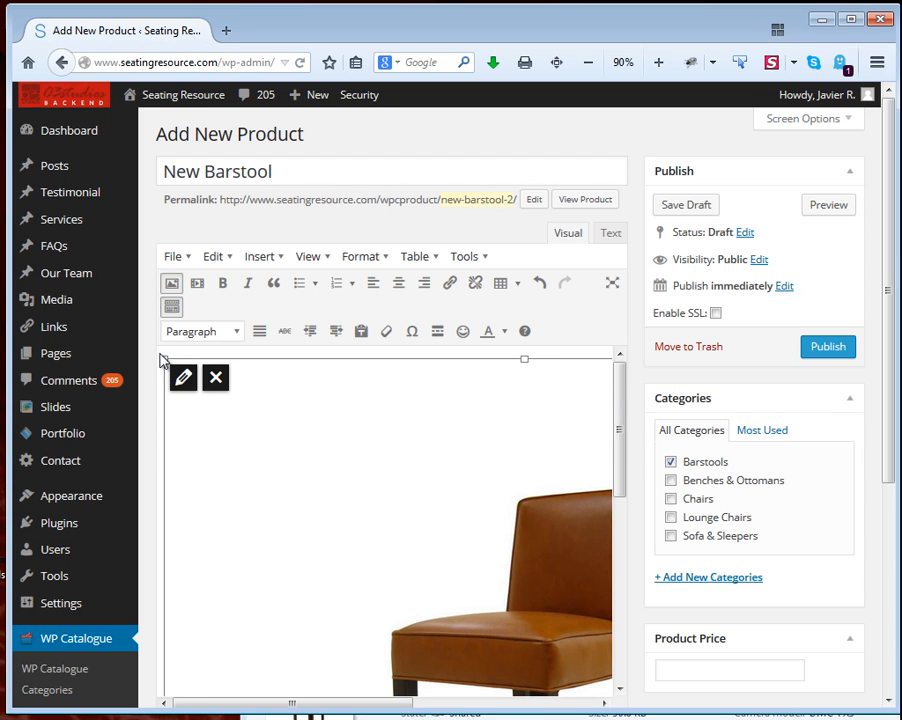
pyautogui.moveTo(163, 357); pyautogui.dragTo(295, 480)
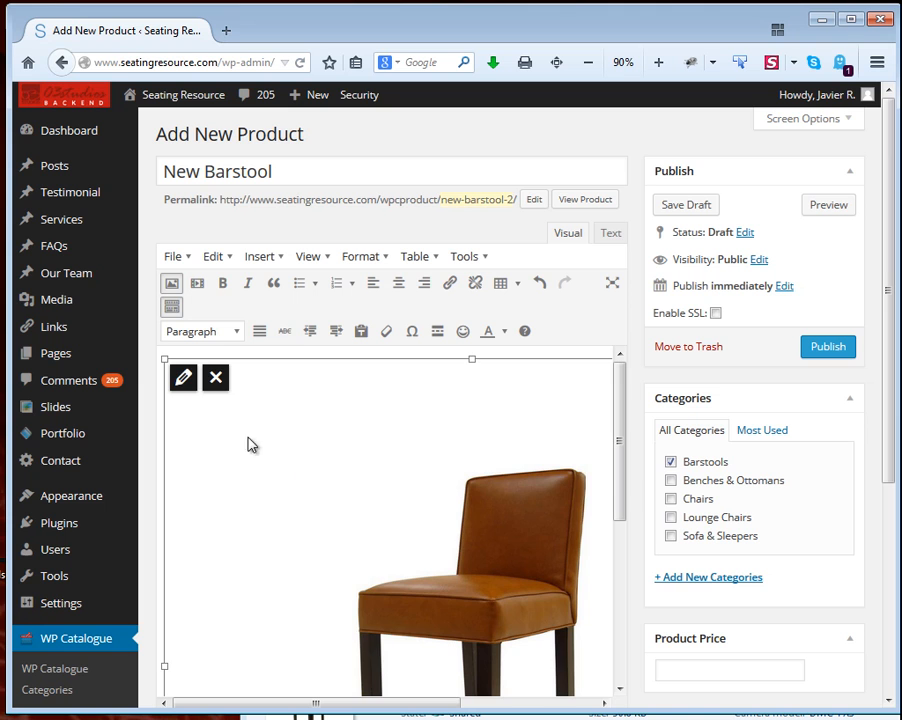
pyautogui.moveTo(181, 380); pyautogui.dragTo(320, 505)
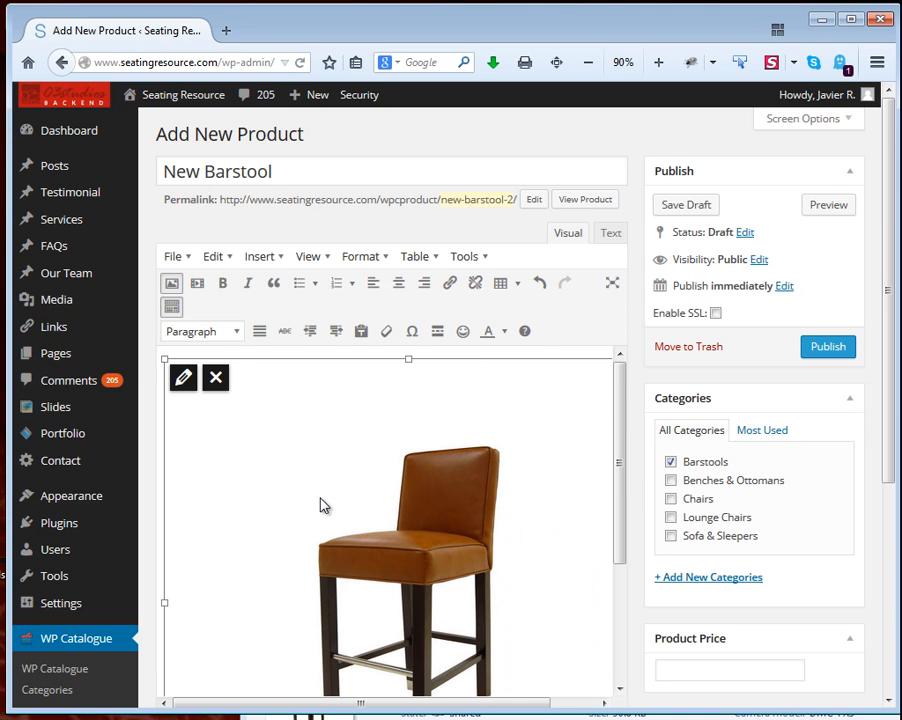
pyautogui.moveTo(164, 358); pyautogui.dragTo(300, 492)
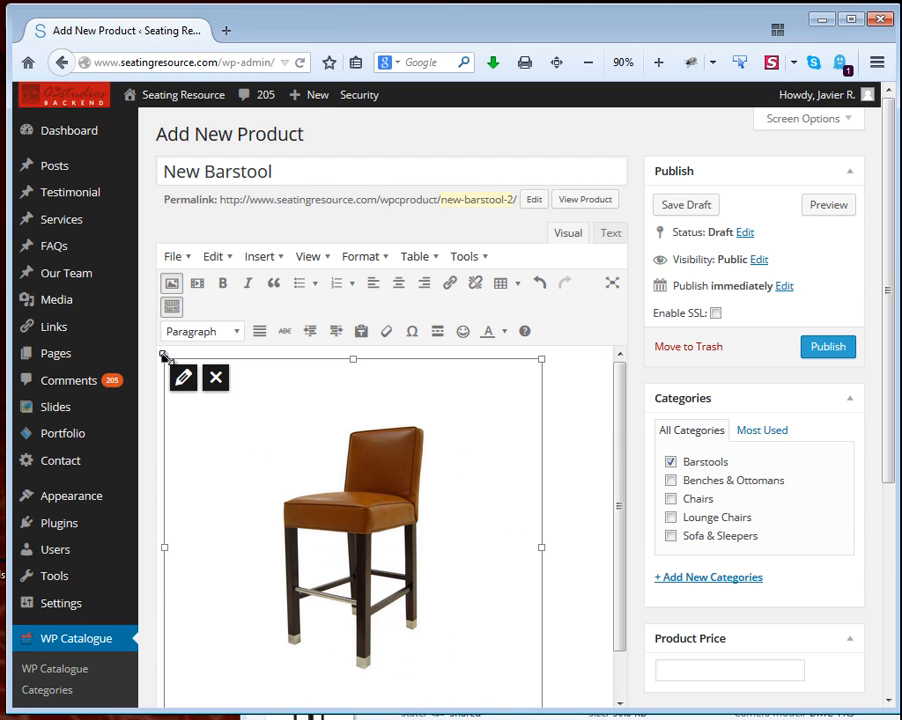
pyautogui.moveTo(541, 362); pyautogui.dragTo(455, 469)
pyautogui.moveTo(467, 660); pyautogui.dragTo(496, 671)
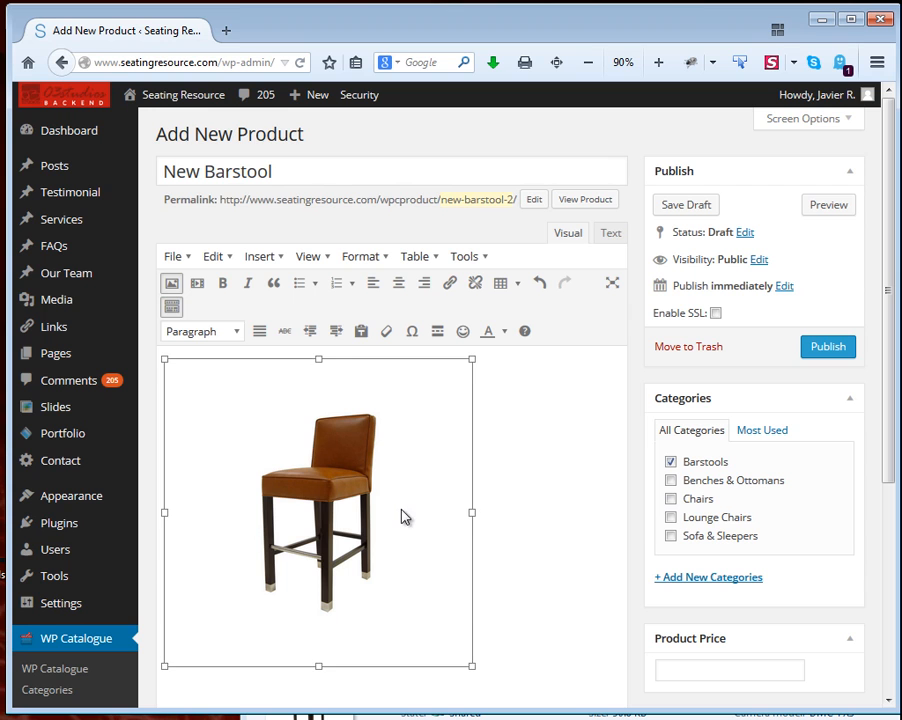
# Align the barstool image left and enter the placeholder "Text goes here" beside it.
pyautogui.click(372, 286)
pyautogui.click(520, 388)
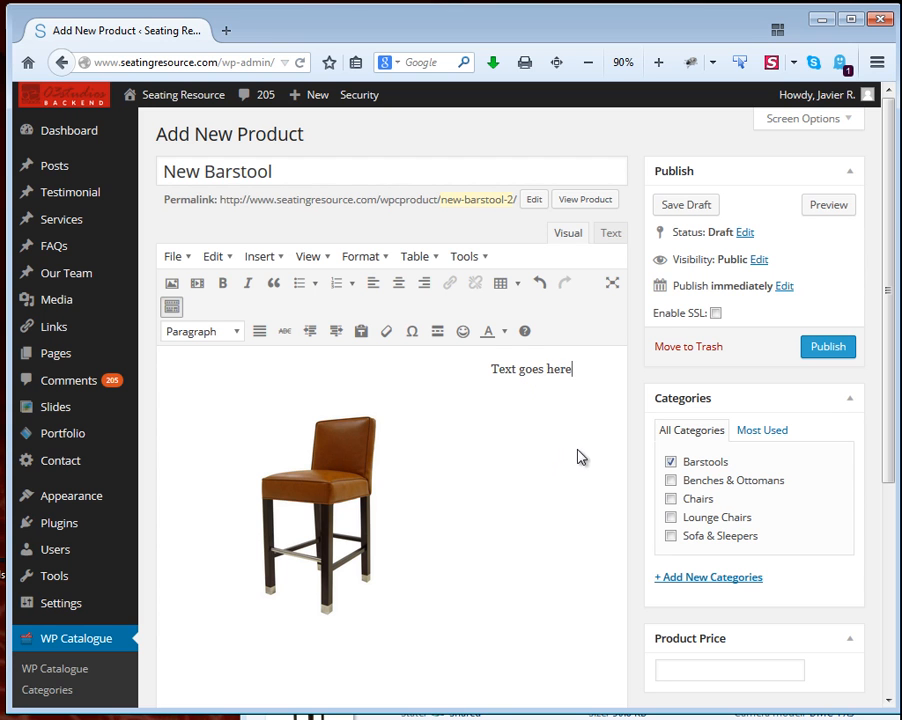
# Open Content.txt from the product folder in Notepad++ and copy its first block, from "BARSTOOL" through "2.5 YDs. COM".
pyautogui.click(700, 716)
pyautogui.click(504, 515)
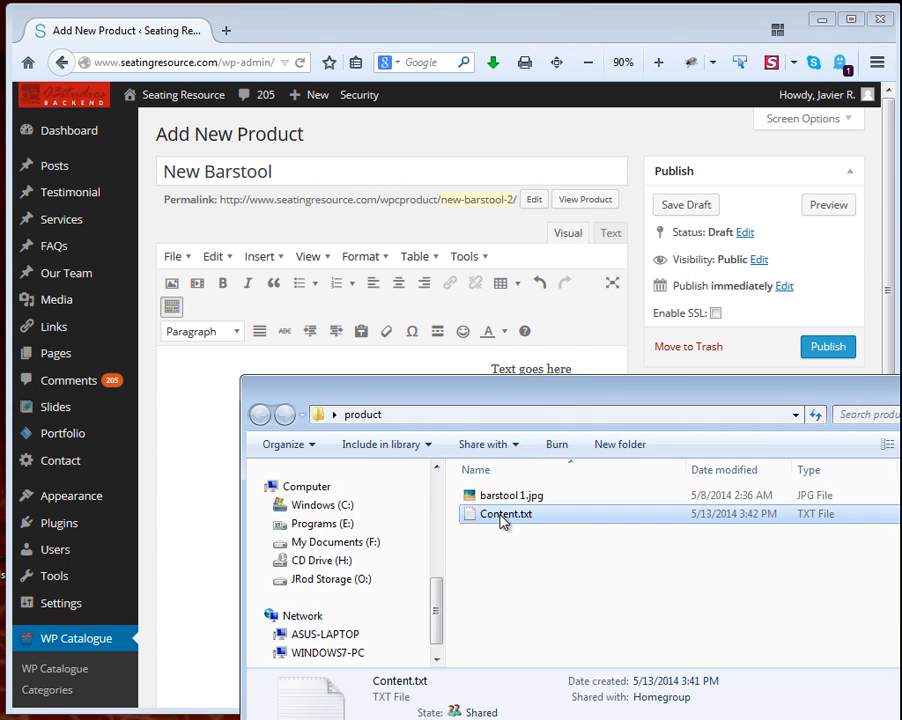
pyautogui.click(522, 447)
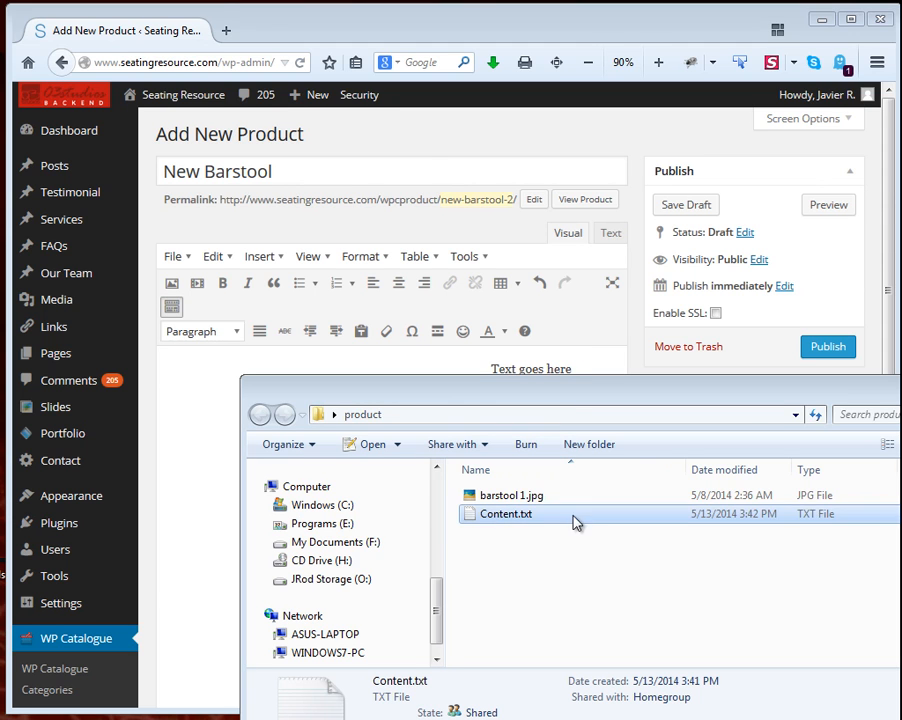
pyautogui.doubleClick(518, 516)
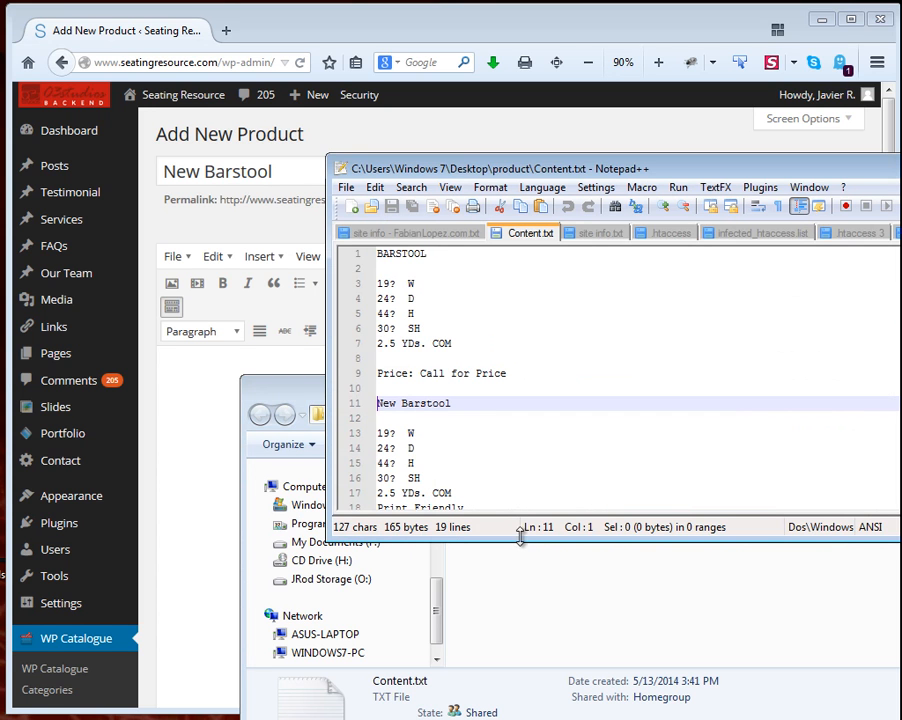
pyautogui.moveTo(378, 256); pyautogui.dragTo(486, 352)
pyautogui.hotkey('ctrl', 'c')
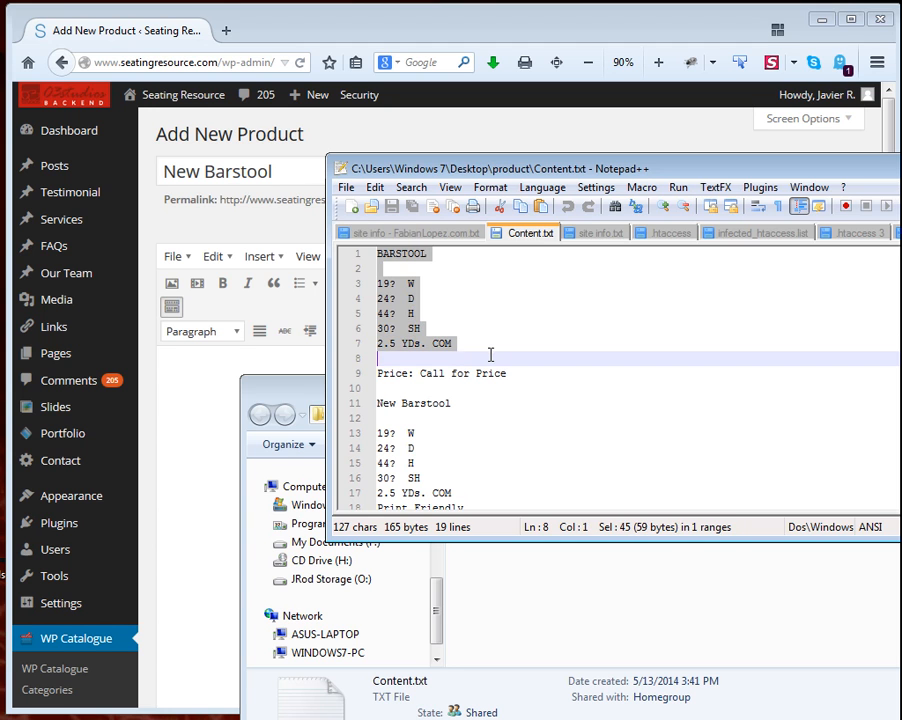
# Back in the browser's product editor, replace "Text goes here" beside the image with the copied barstool specifications.
pyautogui.click(188, 426)
pyautogui.click(532, 370)
pyautogui.moveTo(572, 369); pyautogui.dragTo(489, 369)
pyautogui.hotkey('ctrl', 'v')
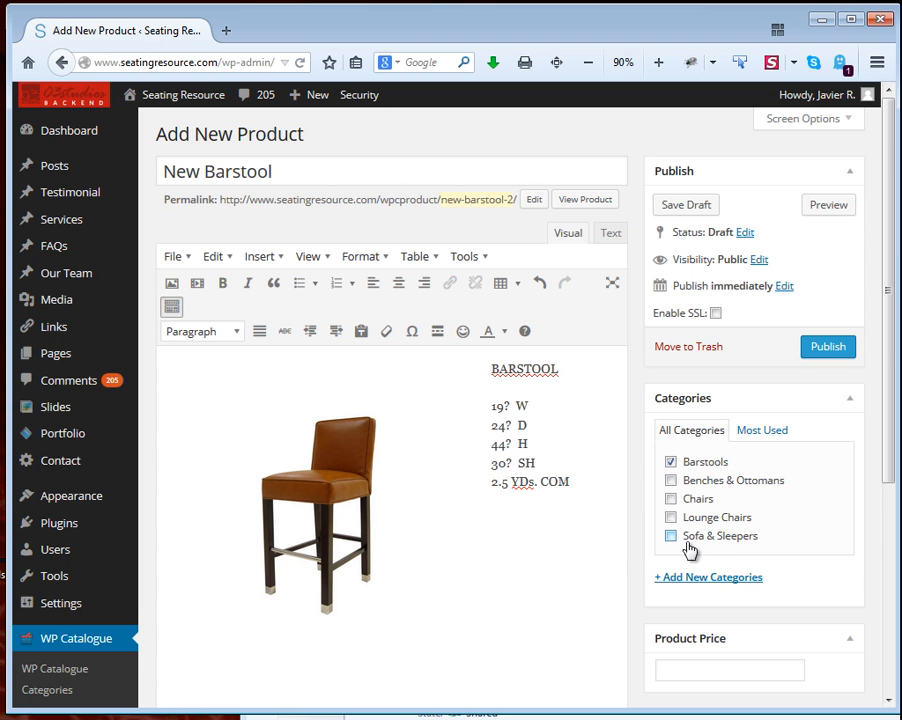
# Set the product price to "Call for Prices".
pyautogui.scroll(-2, 692, 550)
pyautogui.click(684, 578)
pyautogui.write('Ca')
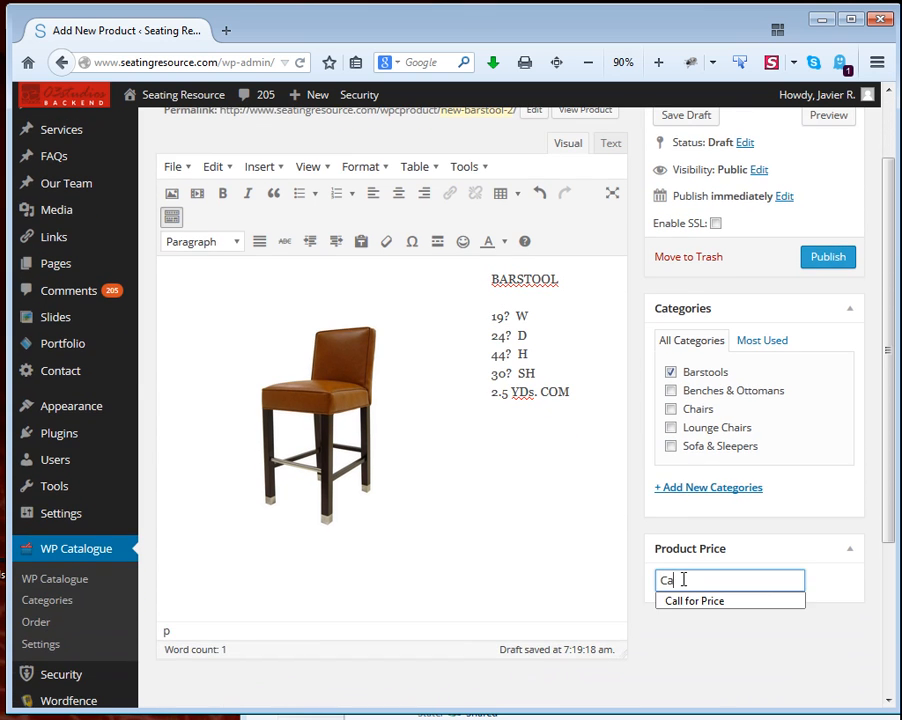
pyautogui.write('ll for Prices')
# Check the completed New Barstool entry and publish the product.
pyautogui.scroll(-5, 705, 614)
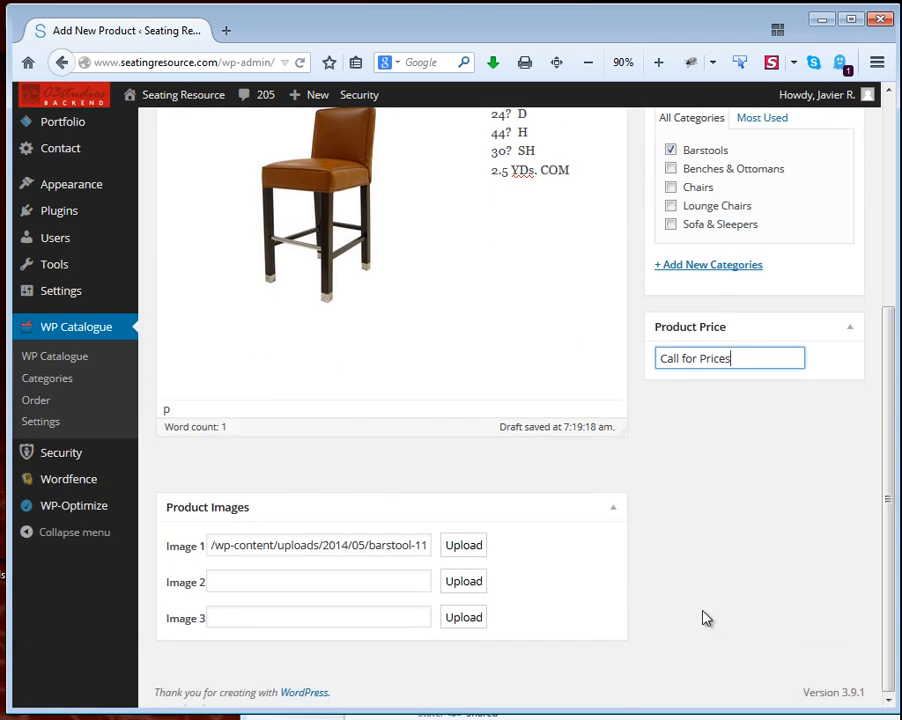
pyautogui.scroll(6, 705, 614)
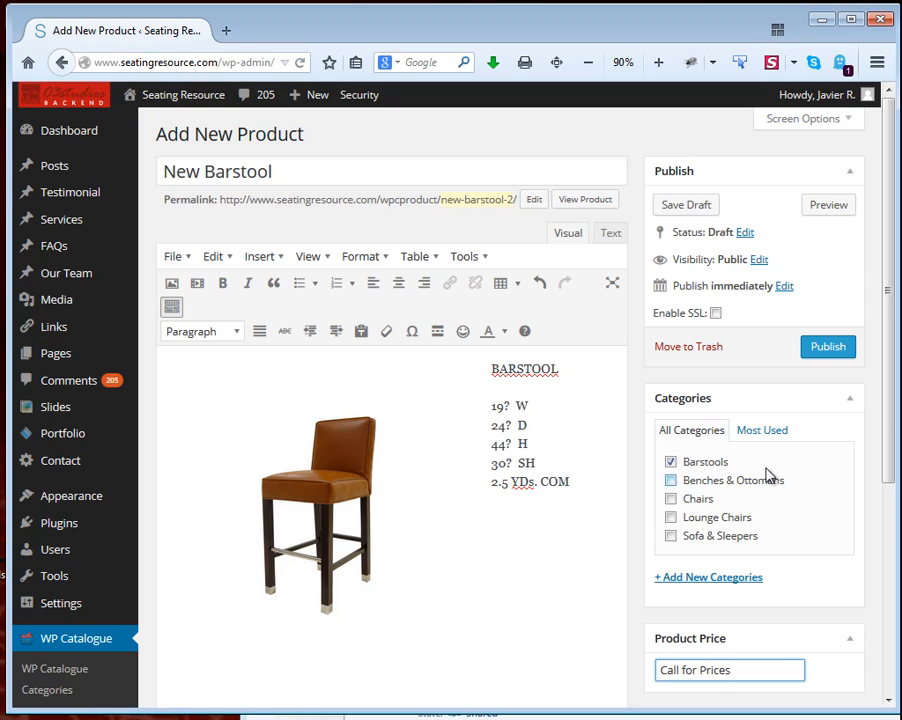
pyautogui.click(826, 350)
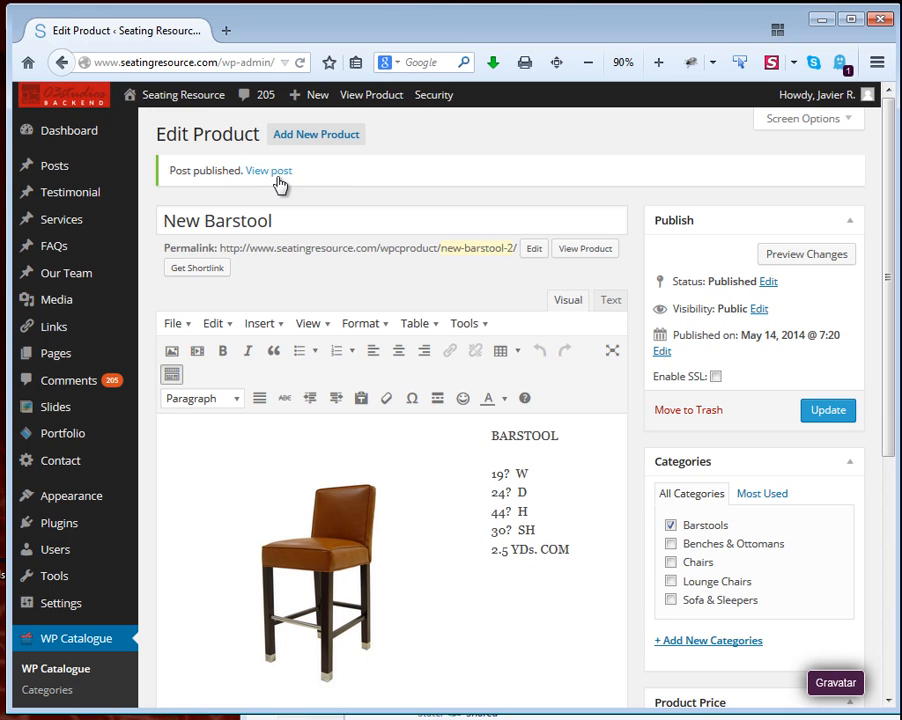
# Open the published New Barstool page on the site and examine its image, specifications and price.
pyautogui.moveTo(290, 172); pyautogui.dragTo(173, 178)
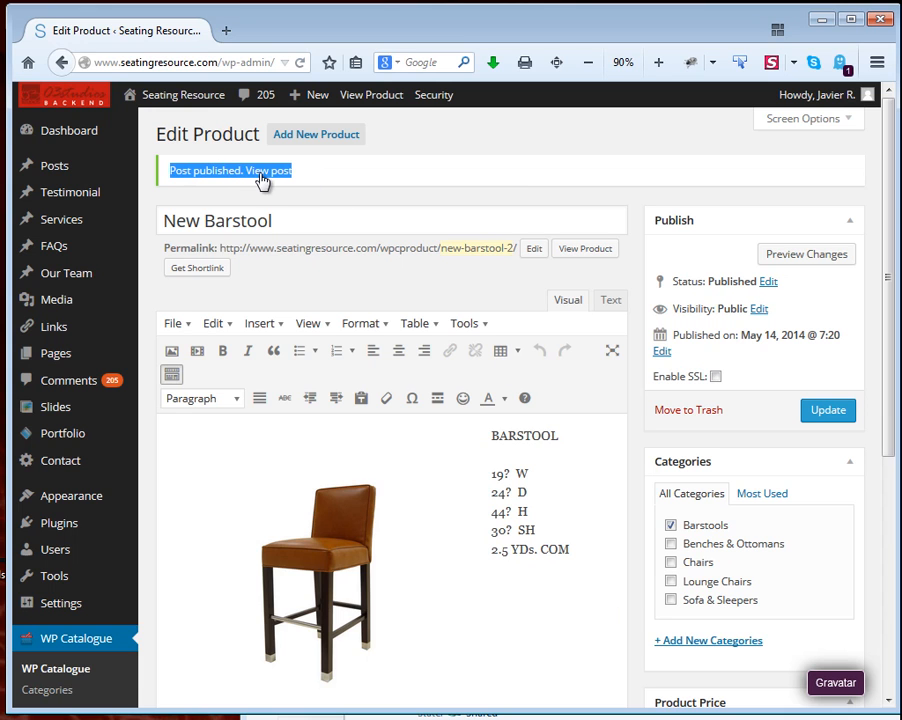
pyautogui.click(263, 174)
pyautogui.click(297, 207)
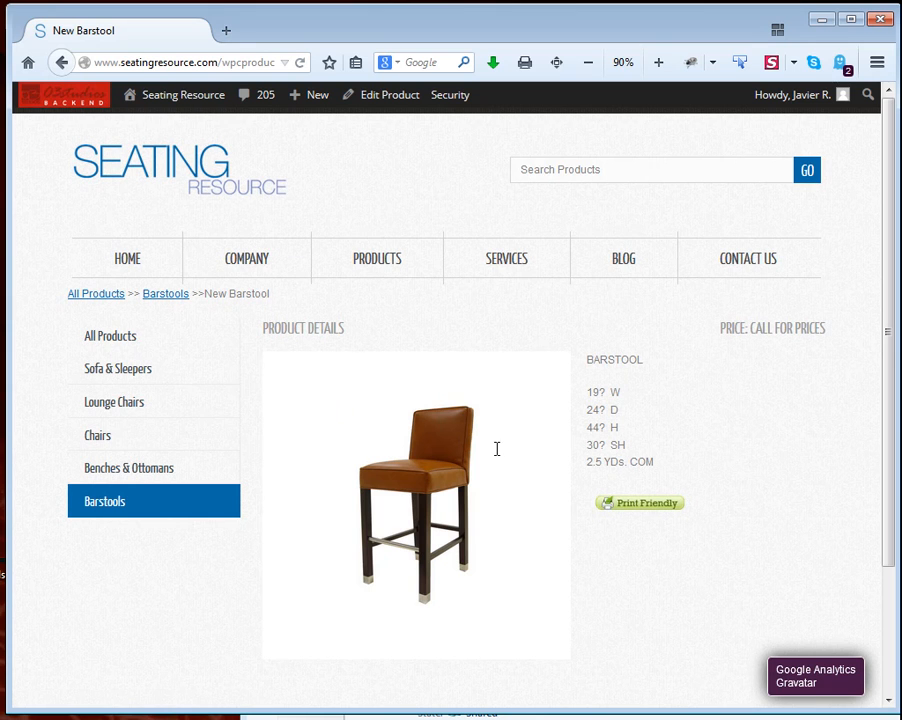
pyautogui.scroll(-2, 500, 450)
pyautogui.scroll(-1, 784, 474)
pyautogui.scroll(2, 778, 478)
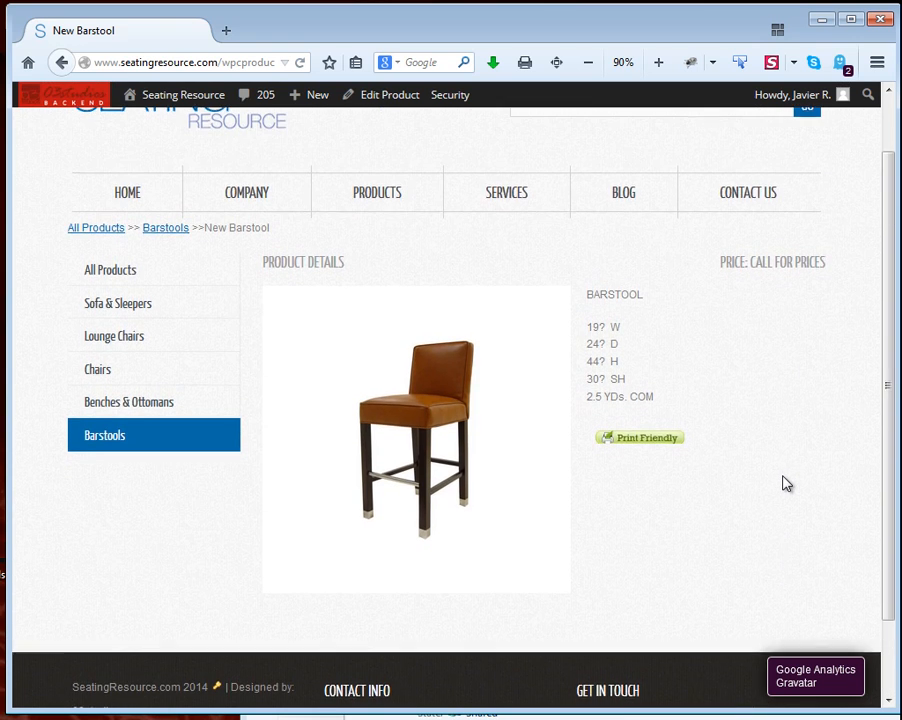
pyautogui.scroll(-2, 786, 482)
pyautogui.scroll(3, 784, 482)
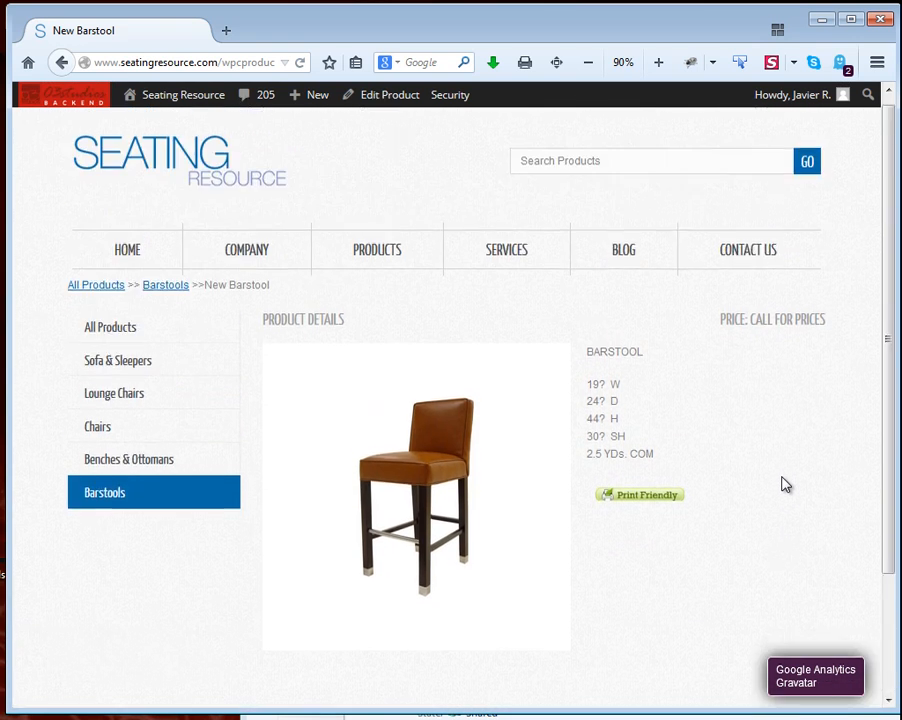